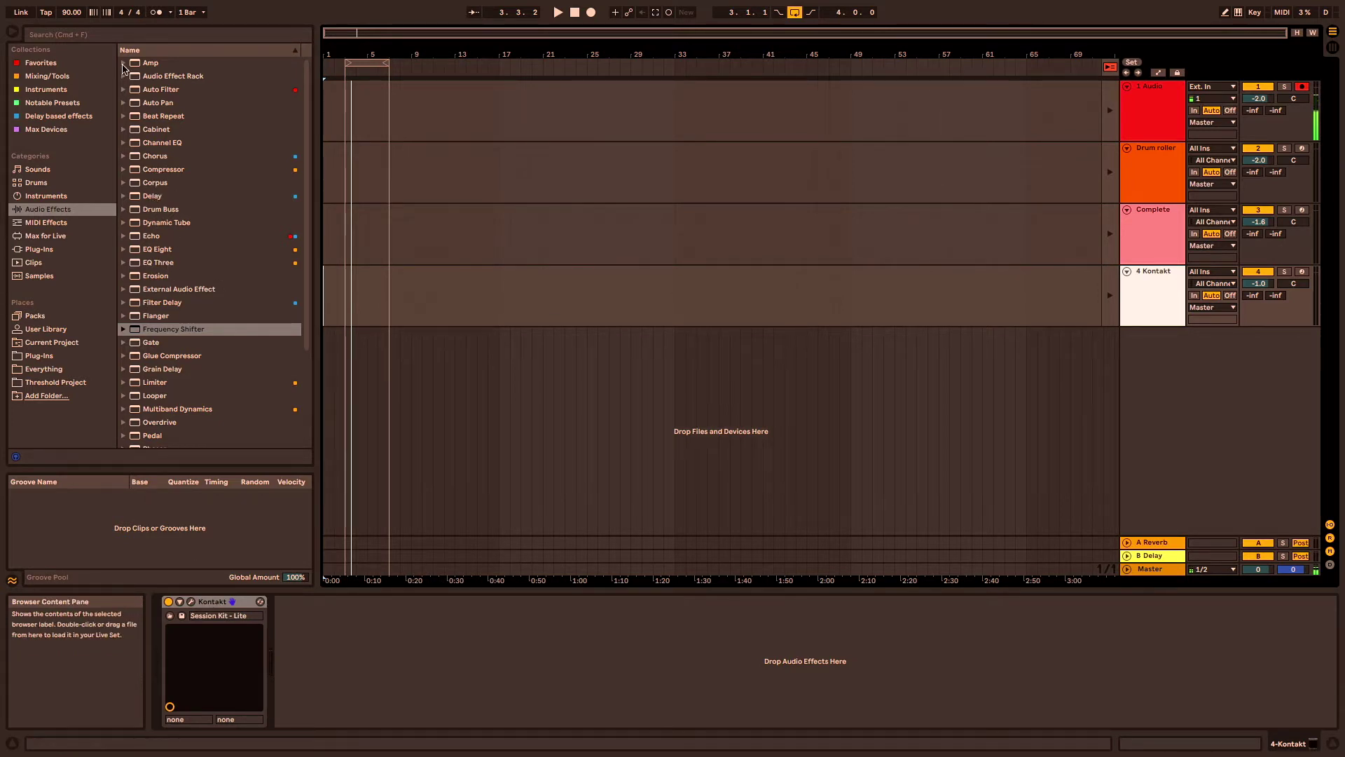
# Add an Audio Effect Rack after Kontakt on the 4 Kontakt track and place a Delay from the Delay based effects collection inside it
pyautogui.moveTo(149, 77); pyautogui.dragTo(403, 688)
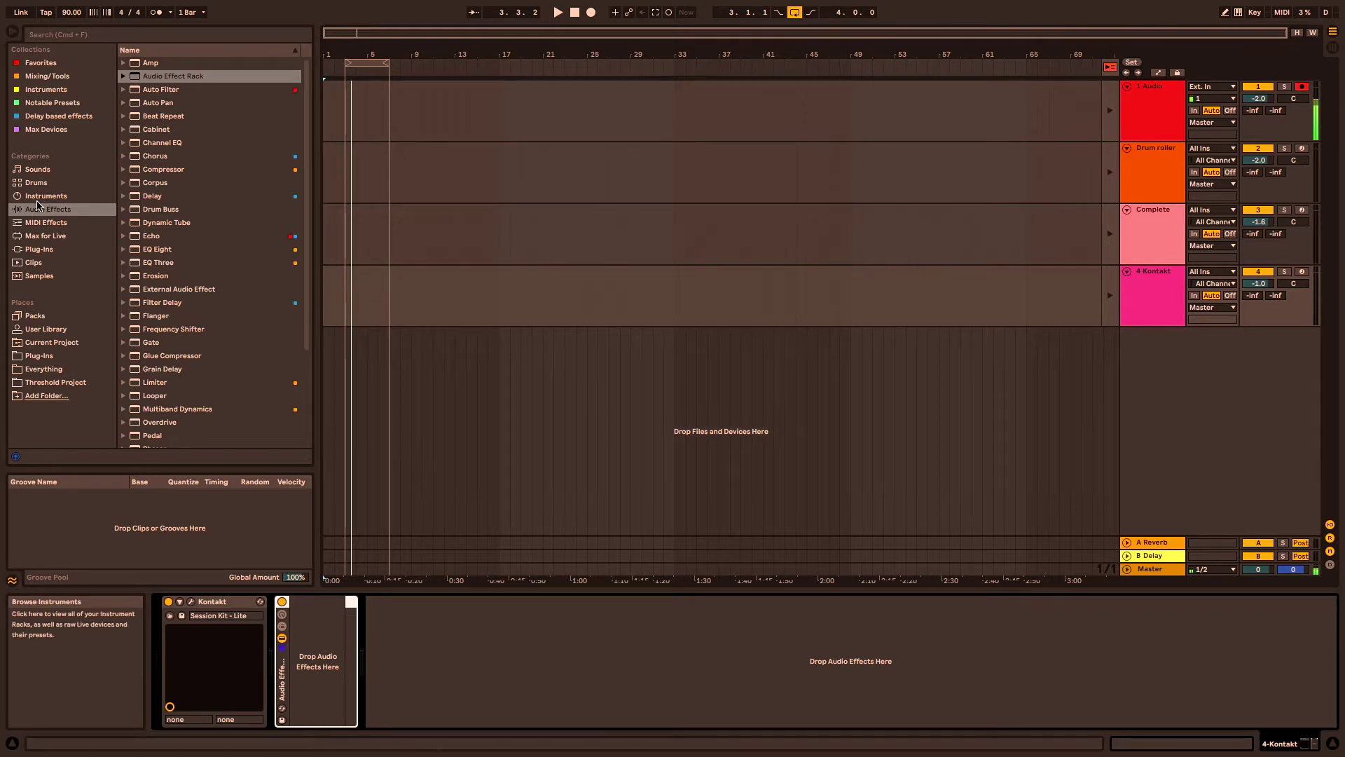
pyautogui.click(32, 116)
pyautogui.click(146, 76)
pyautogui.moveTo(146, 76); pyautogui.dragTo(314, 664)
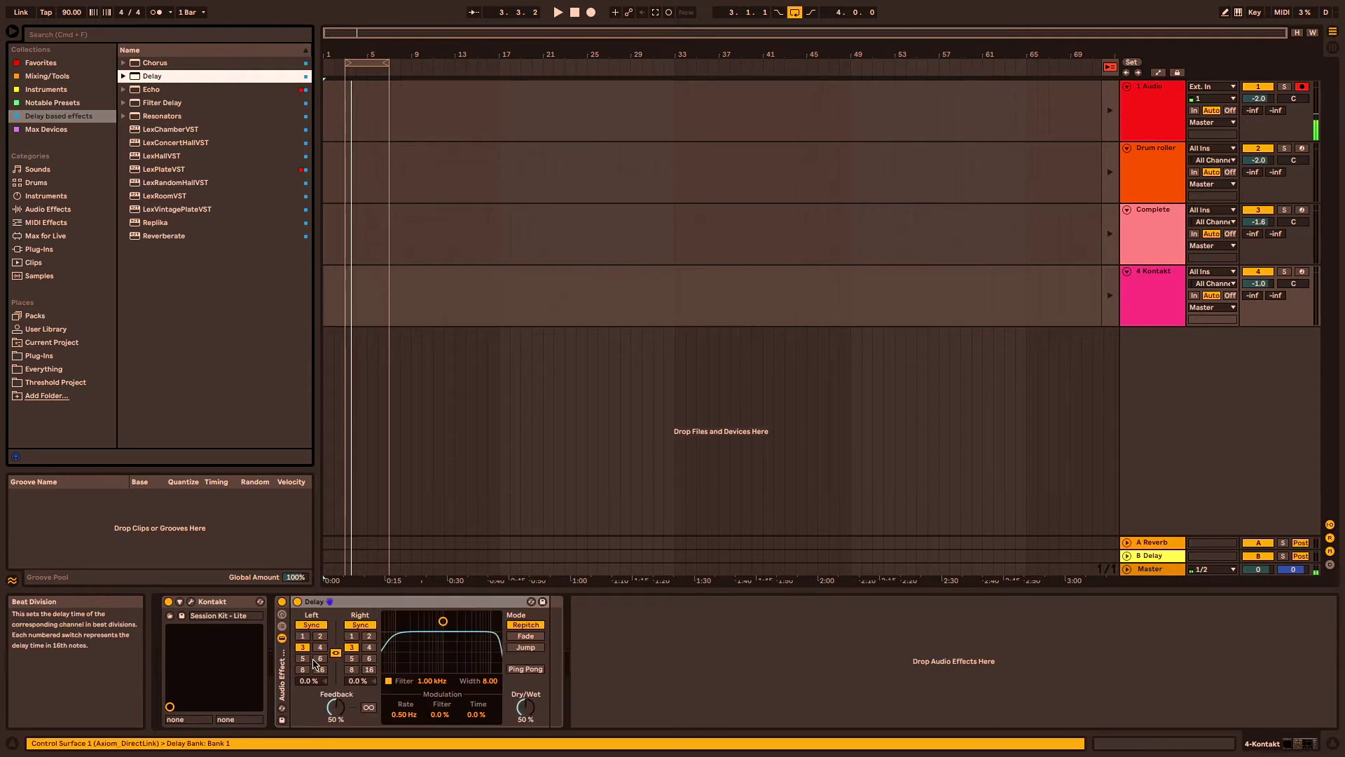
# Set the Delay's Dry/Wet to 100 % and its Feedback to 0 %
pyautogui.click(526, 713)
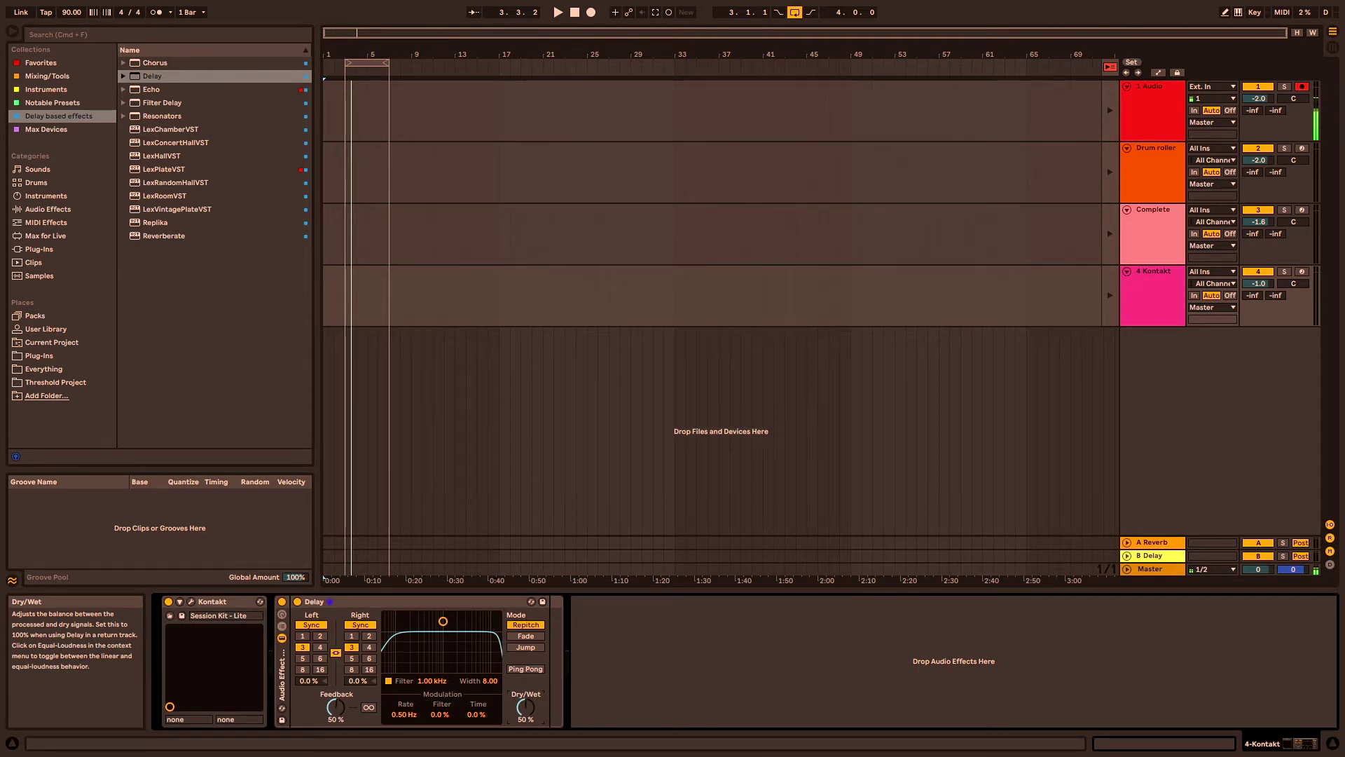
pyautogui.moveTo(525, 708); pyautogui.dragTo(526, 676)
pyautogui.moveTo(336, 706); pyautogui.dragTo(336, 743)
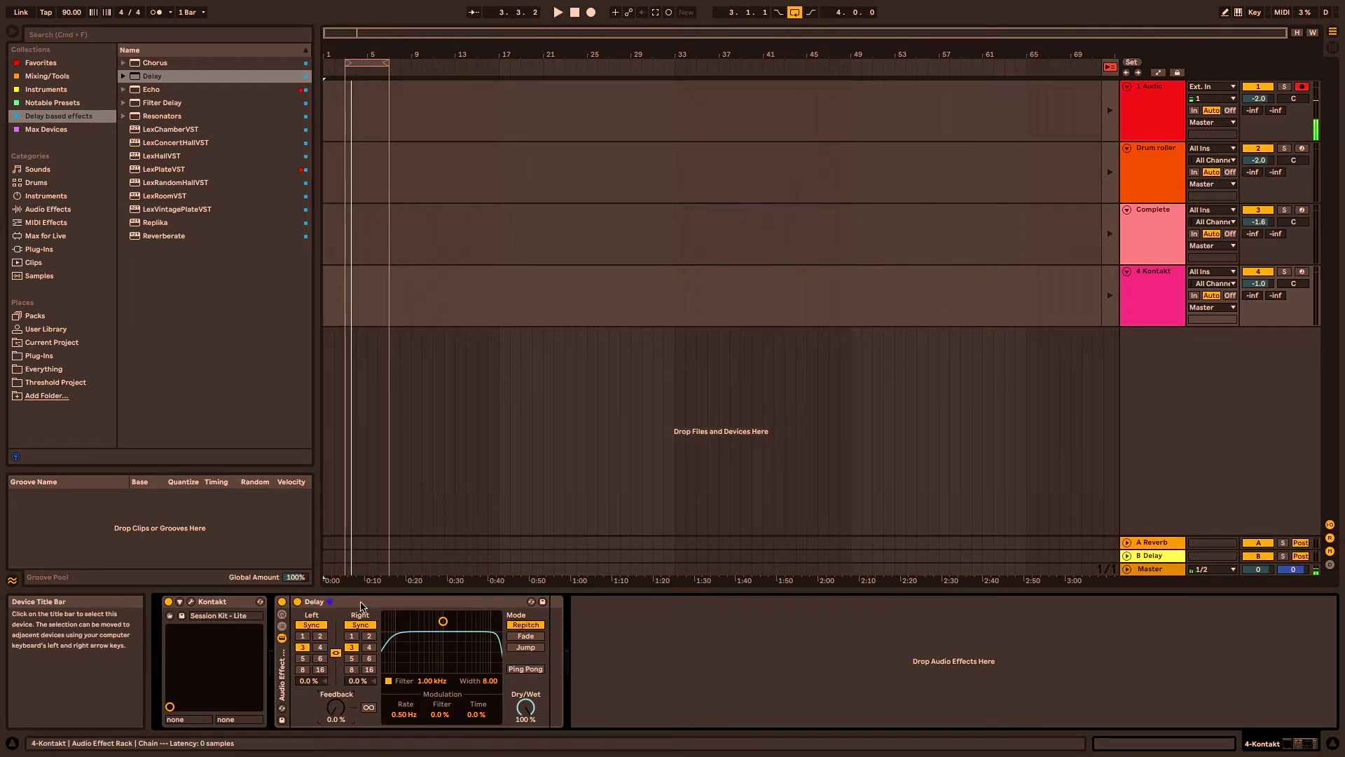
# Show the rack's chain list and duplicate the Delay chain until there are three identical chains
pyautogui.click(283, 628)
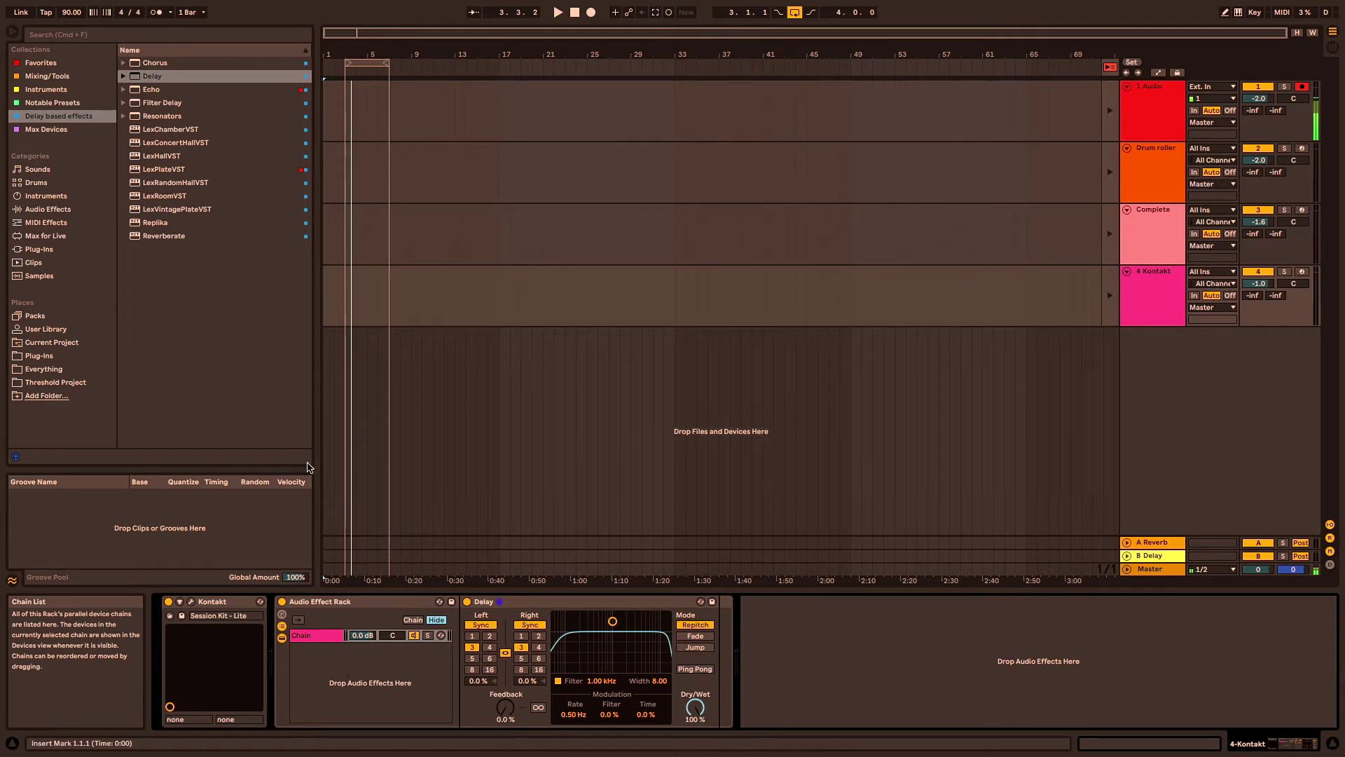
pyautogui.click(327, 639)
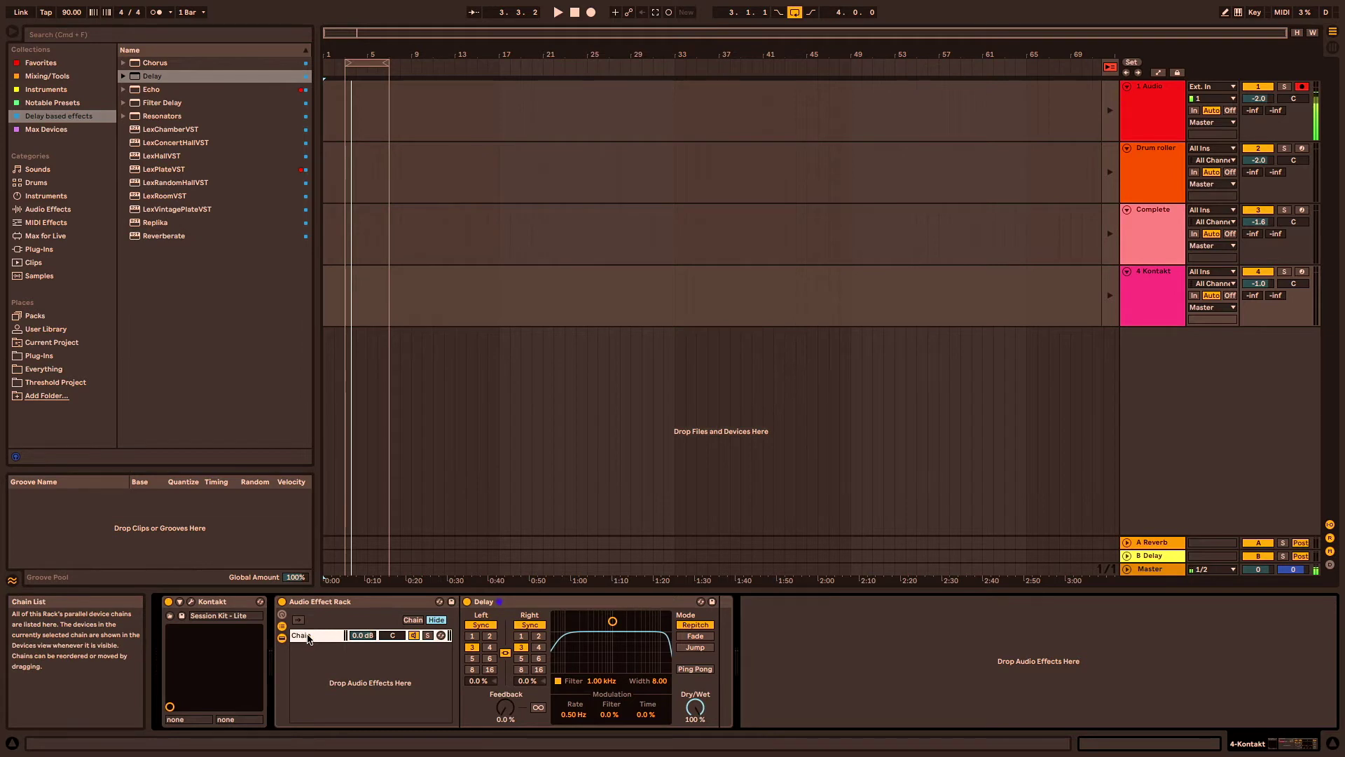
pyautogui.rightClick(304, 635)
pyautogui.click(320, 482)
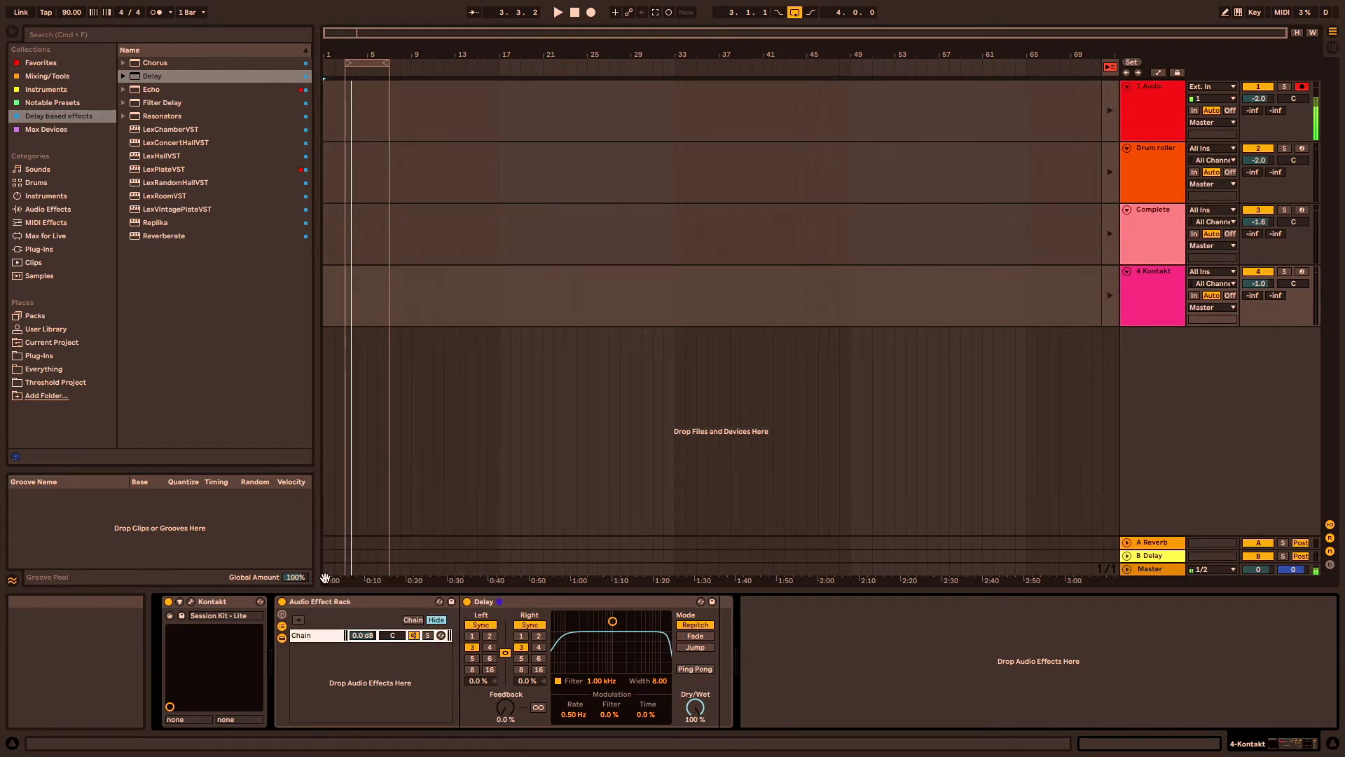
pyautogui.rightClick(338, 660)
pyautogui.click(343, 663)
pyautogui.rightClick(339, 675)
pyautogui.click(340, 678)
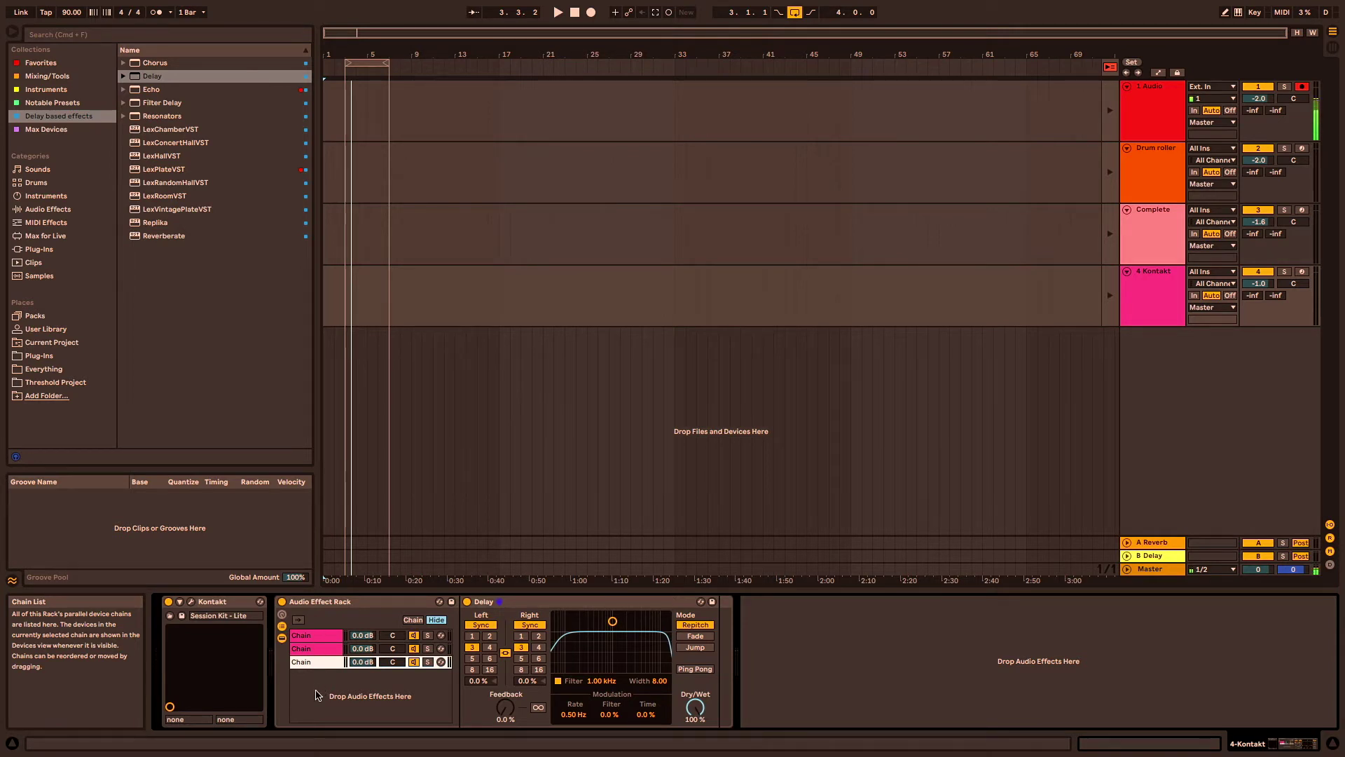
# Create an empty fourth chain in the rack and rename it Dry
pyautogui.rightClick(316, 695)
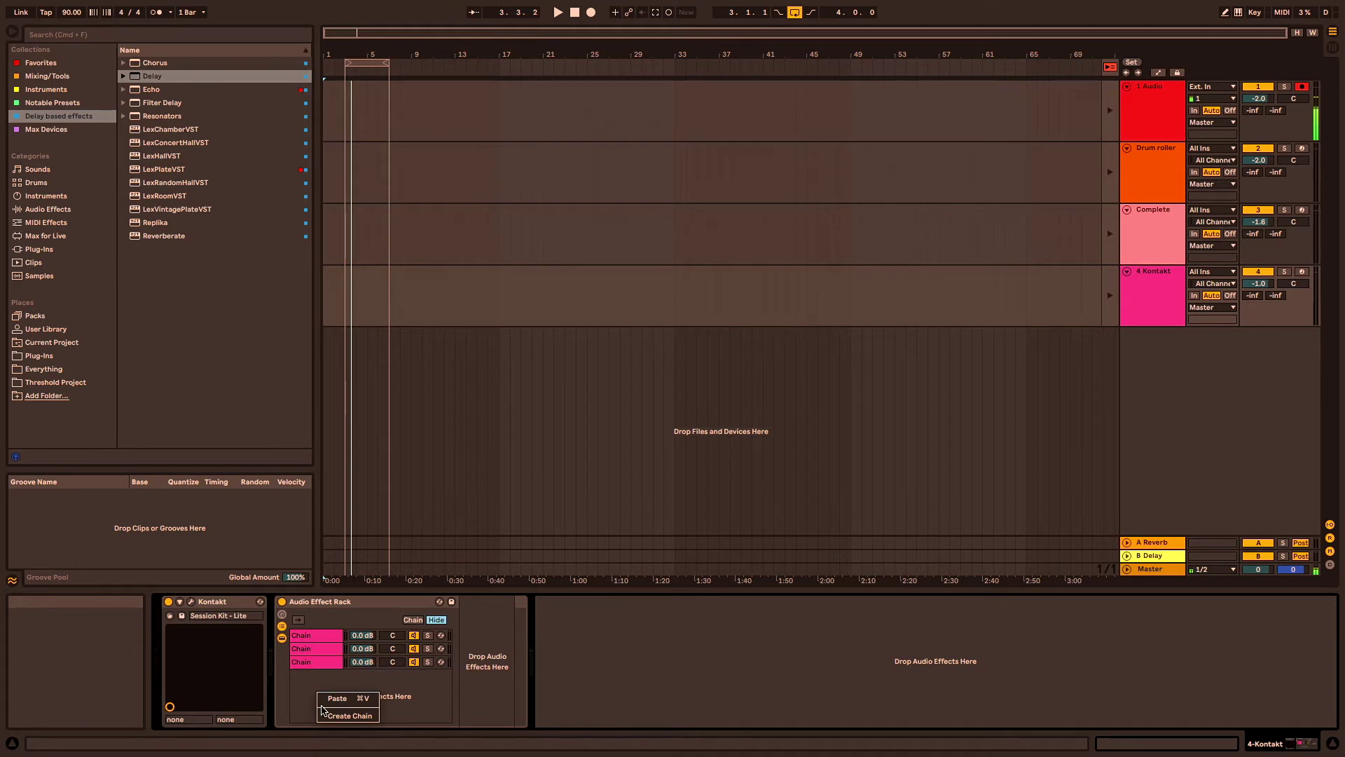
pyautogui.click(349, 715)
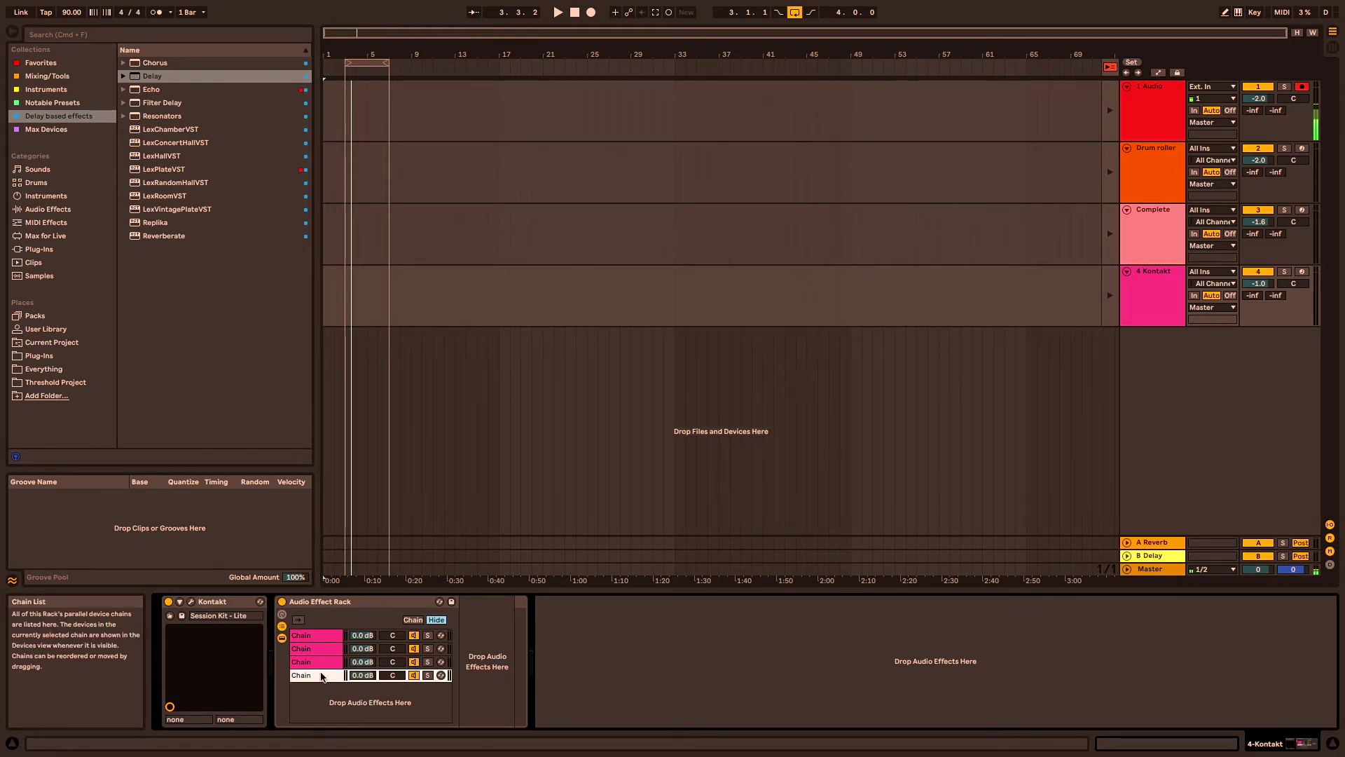
pyautogui.rightClick(322, 675)
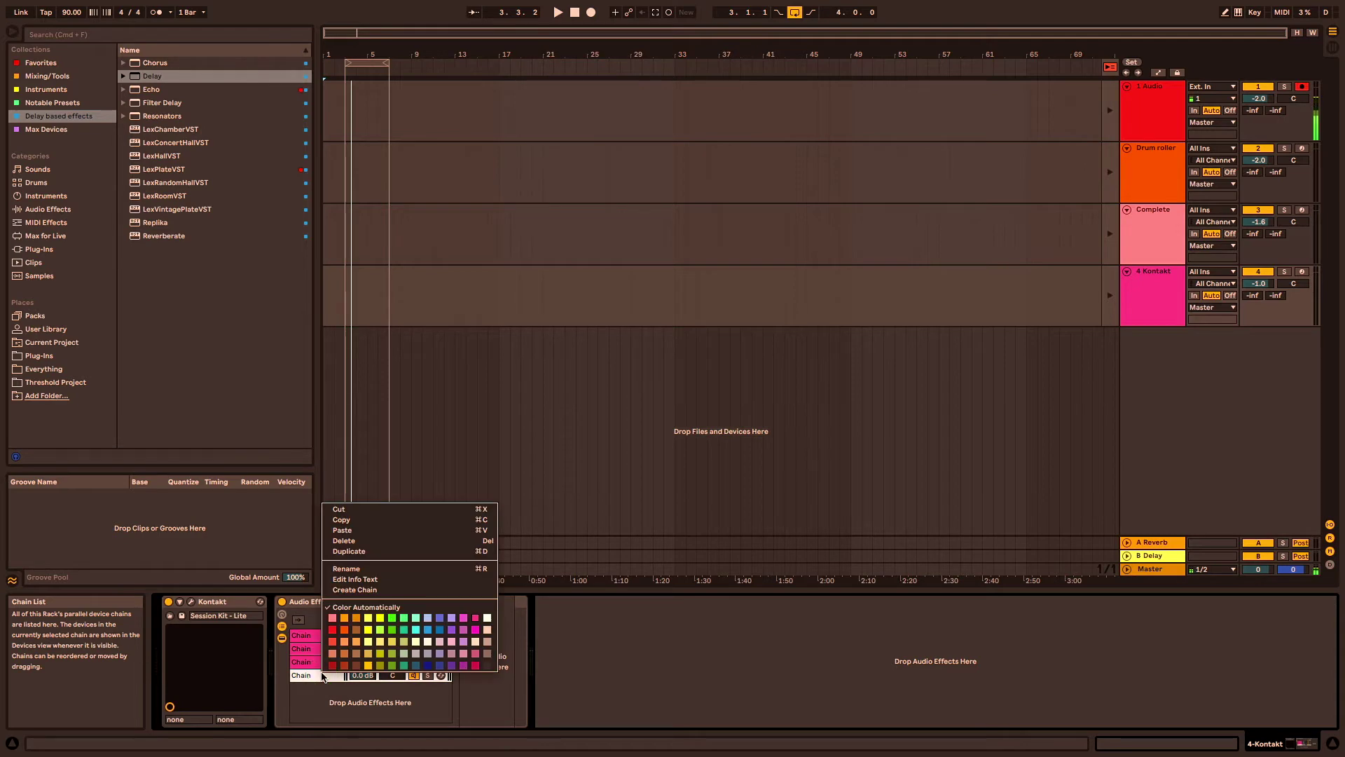
pyautogui.click(344, 568)
pyautogui.write('Dry')
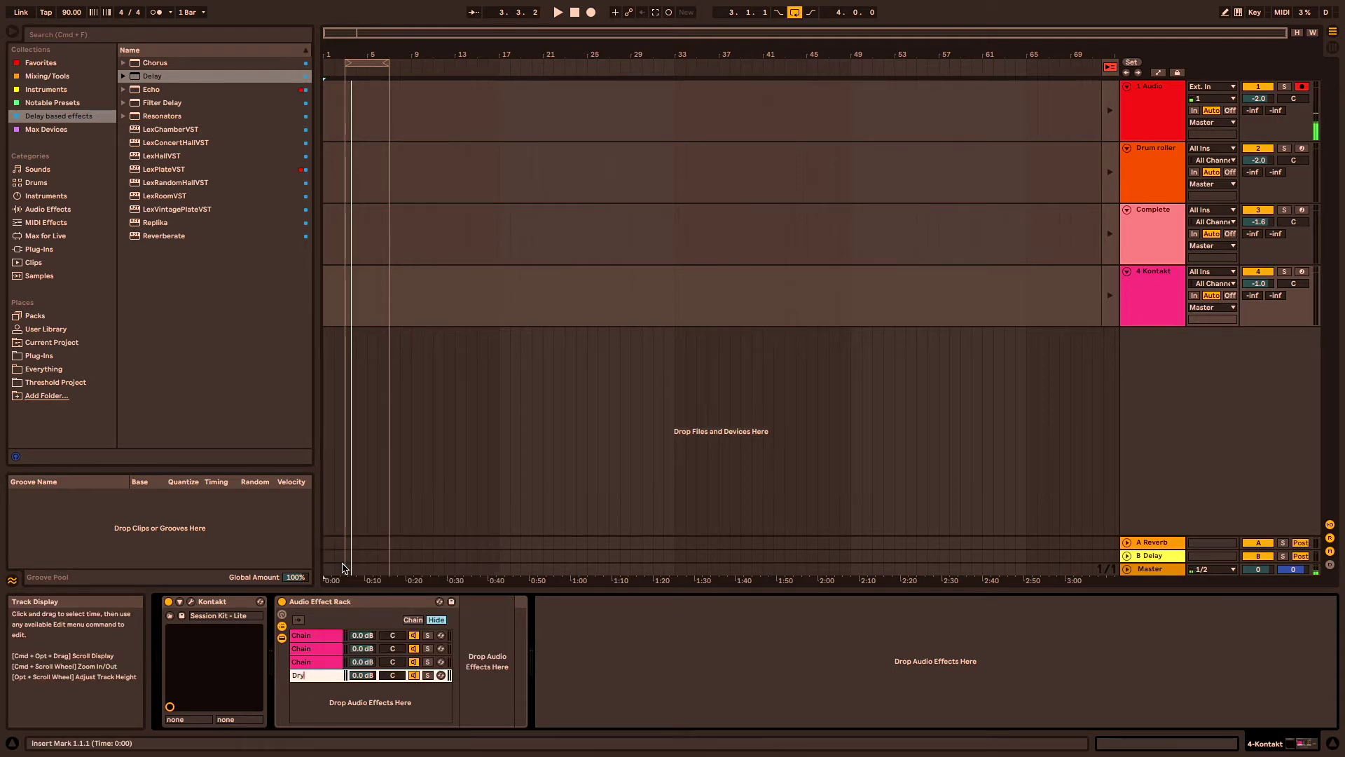
pyautogui.press('Return')
# Start playback in Session View, activate the first delay chain and set its delay time to 2 sixteenths
pyautogui.press('Tab')
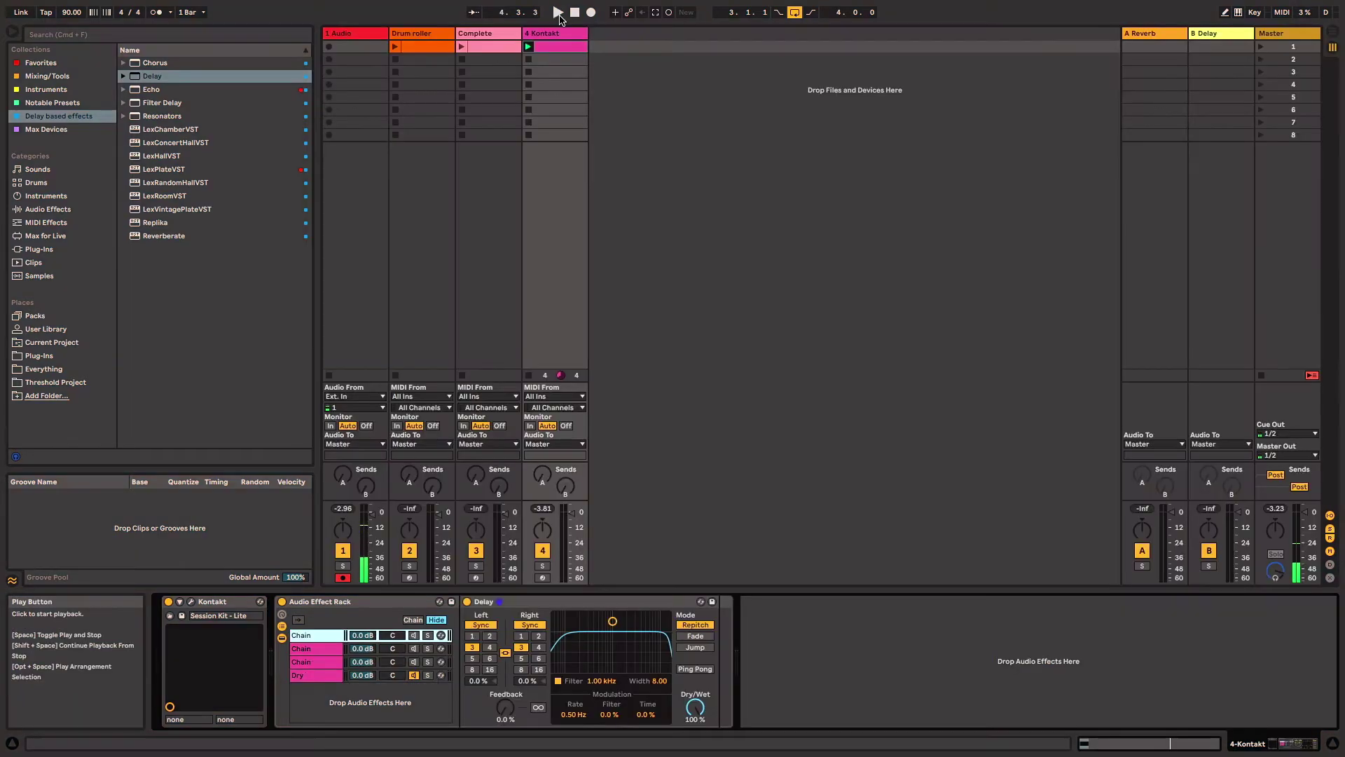
pyautogui.click(559, 12)
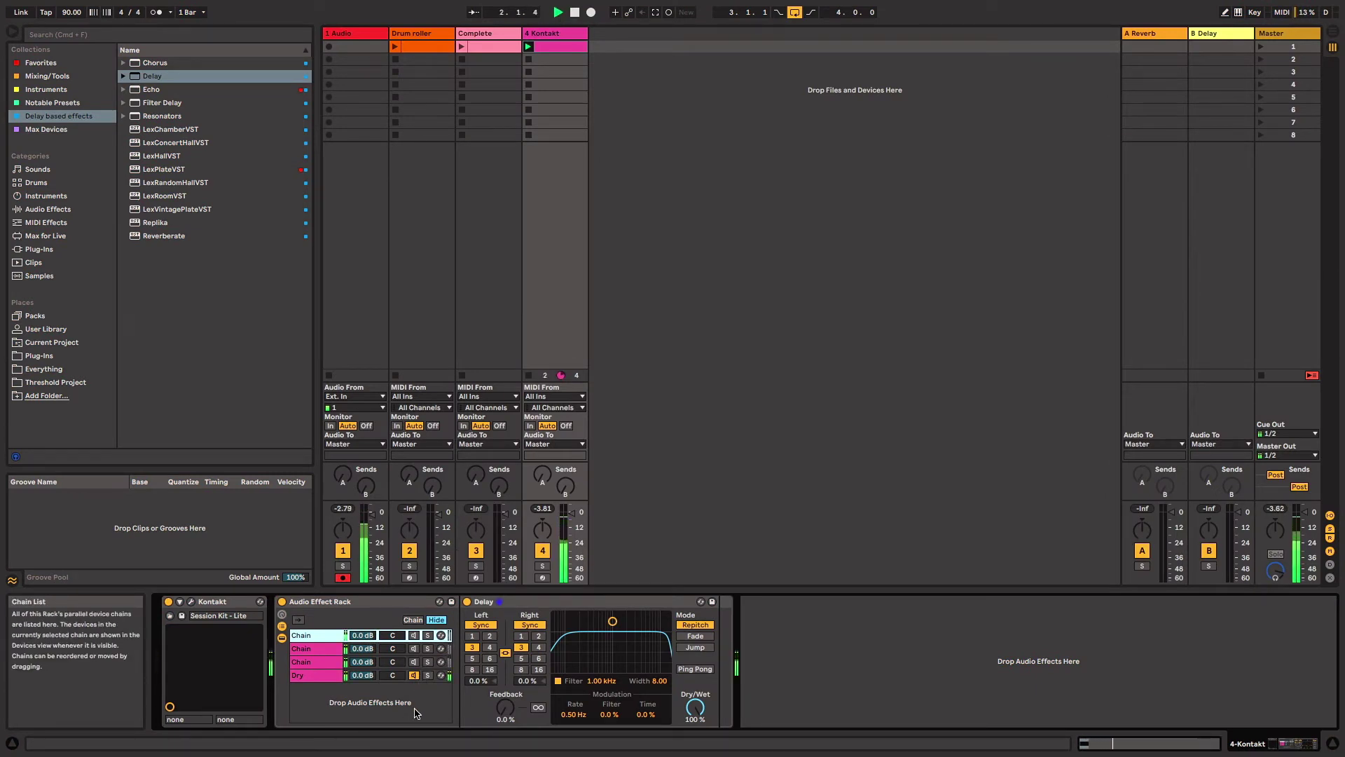
pyautogui.click(413, 635)
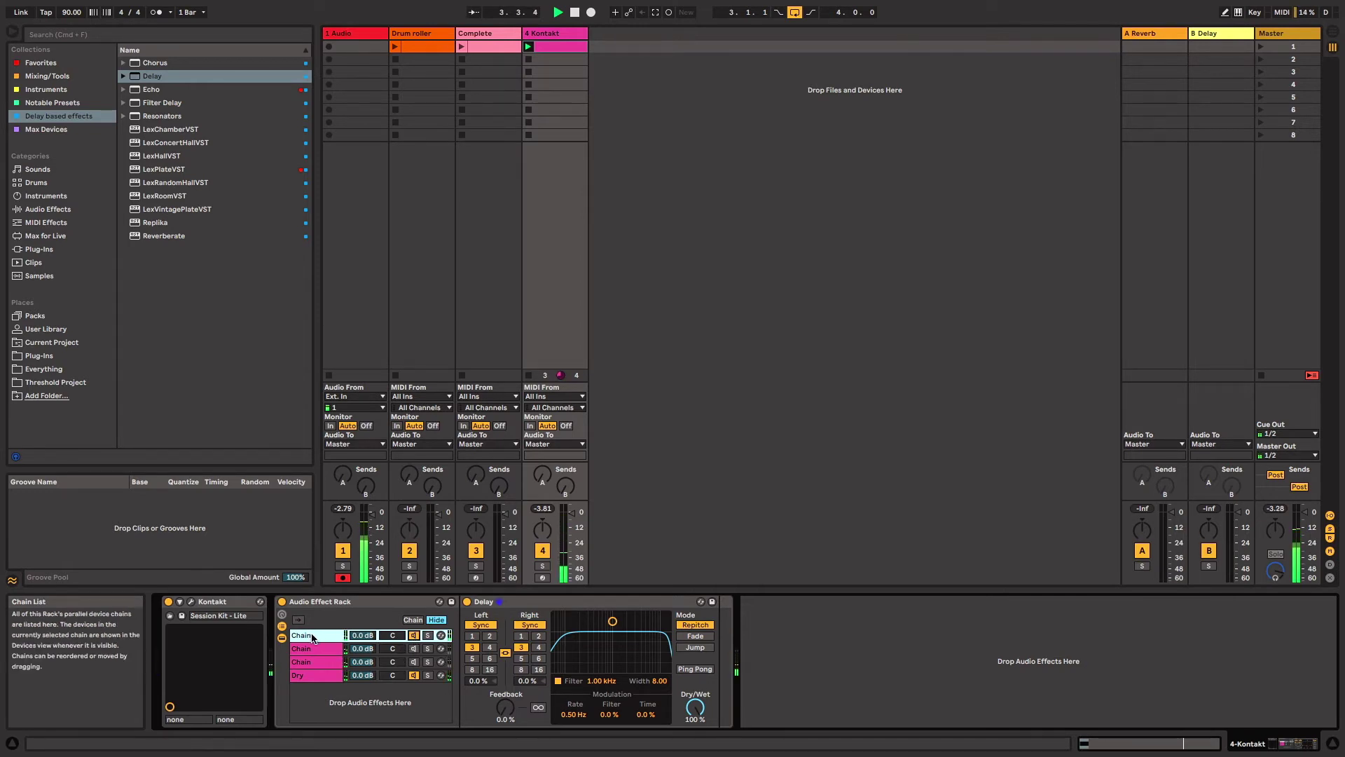
pyautogui.click(490, 636)
pyautogui.click(489, 637)
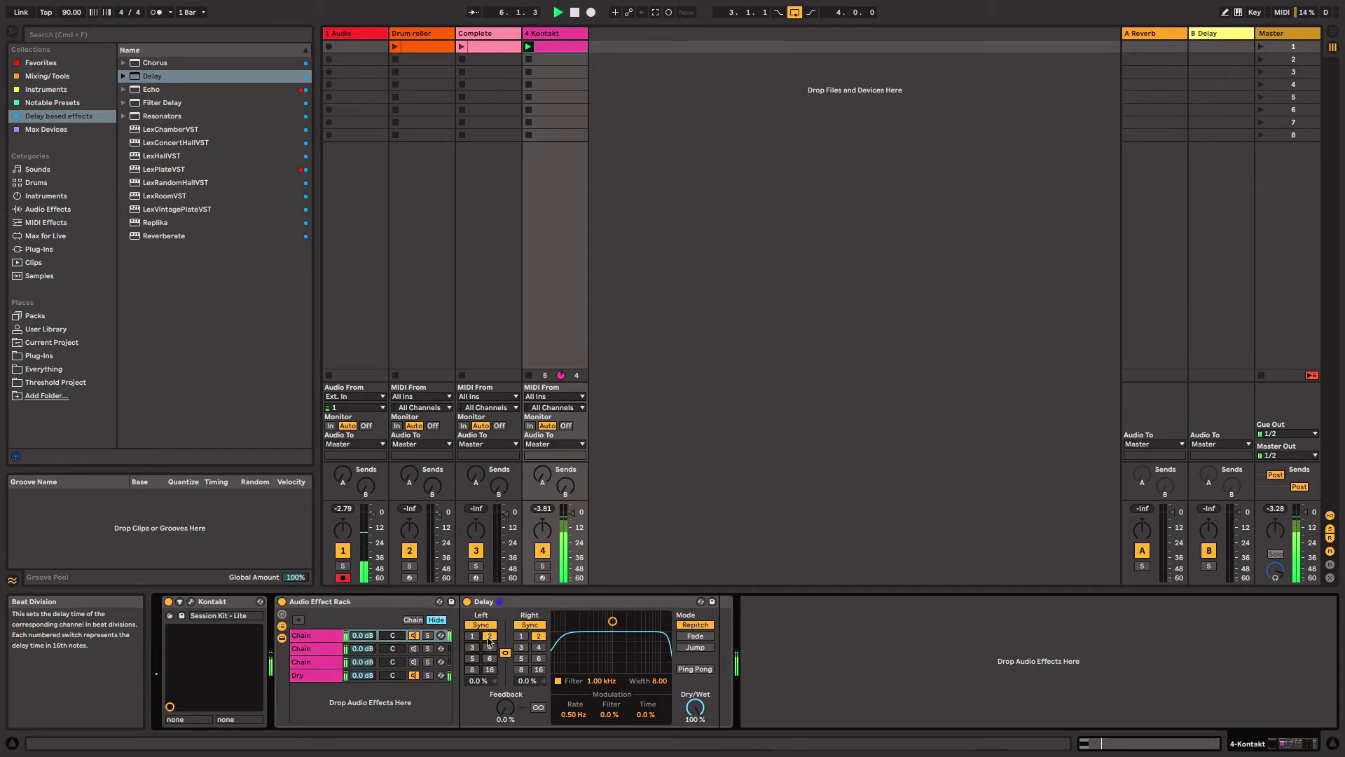
# Activate the second delay chain, then set the third chain's delay time to 5 sixteenths and activate it too
pyautogui.click(414, 648)
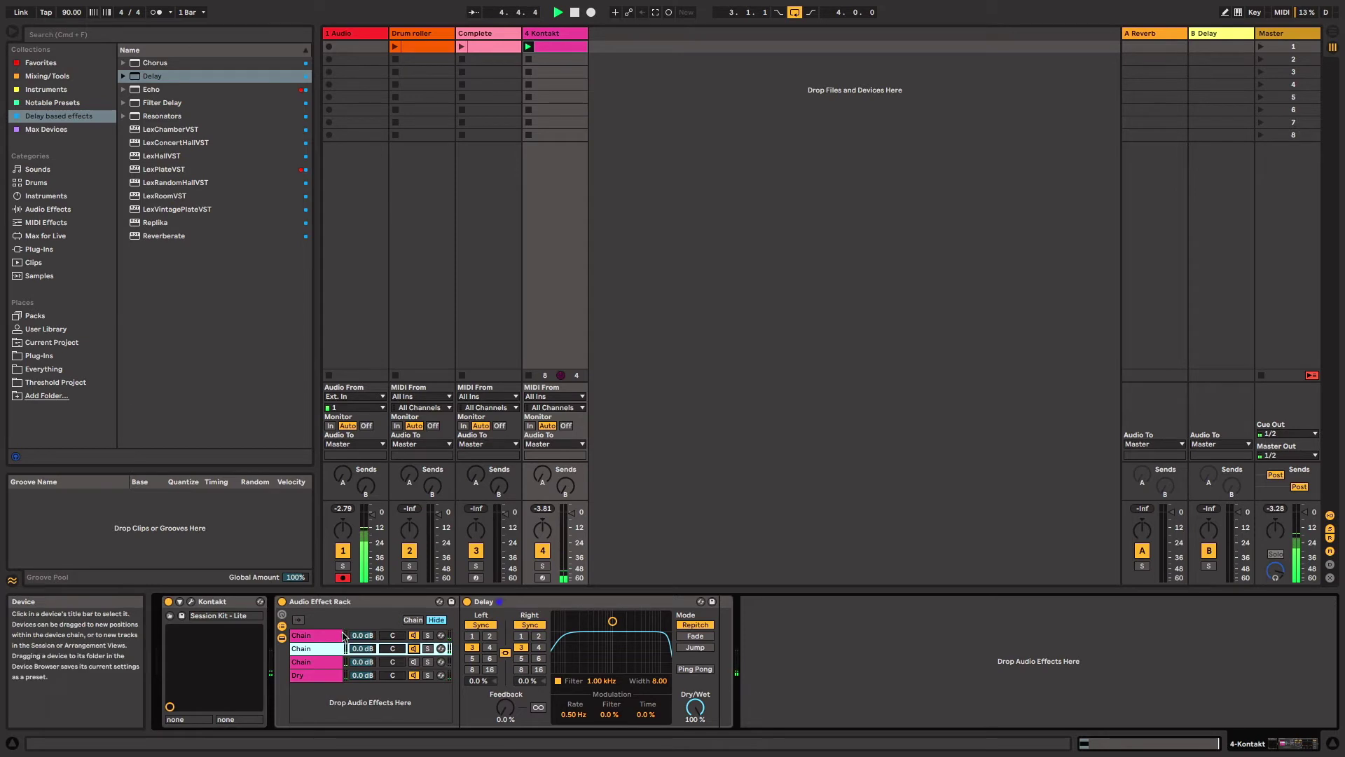
pyautogui.click(323, 663)
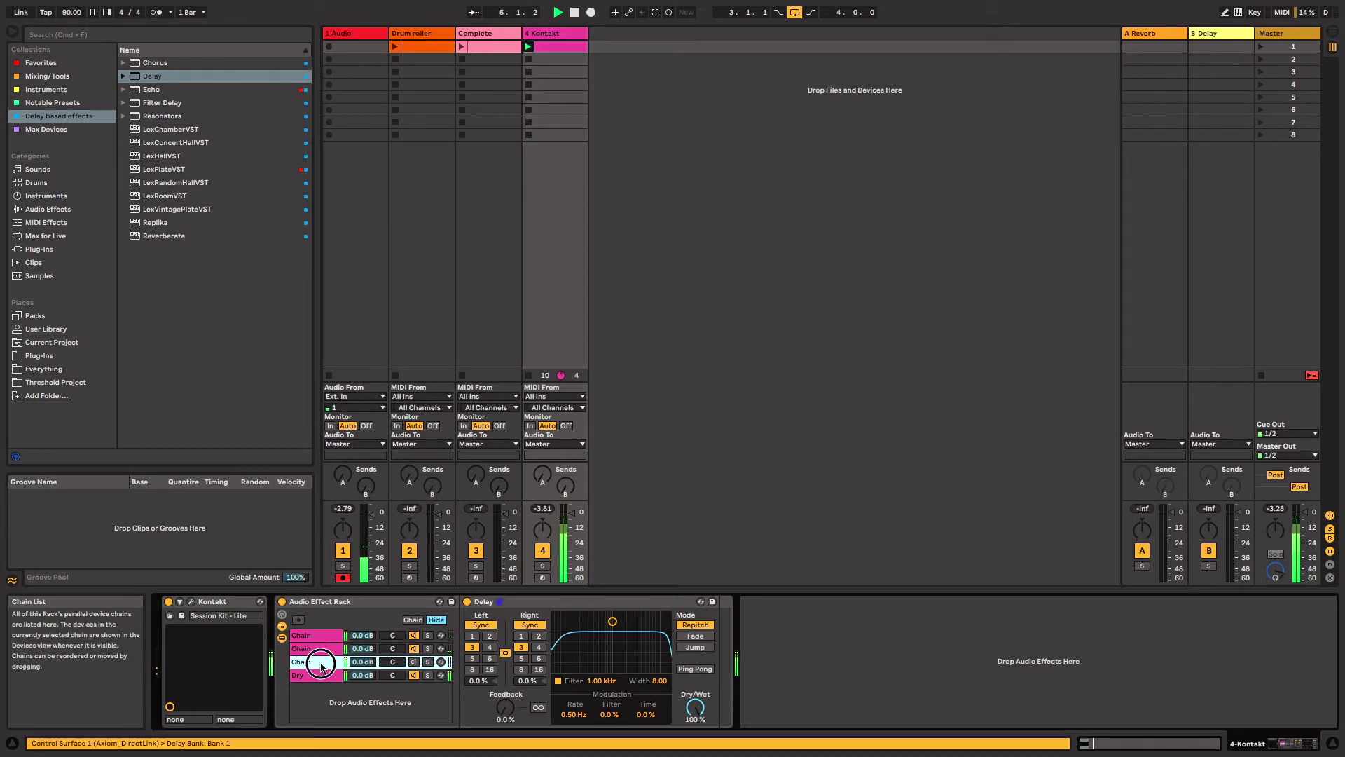
pyautogui.click(473, 660)
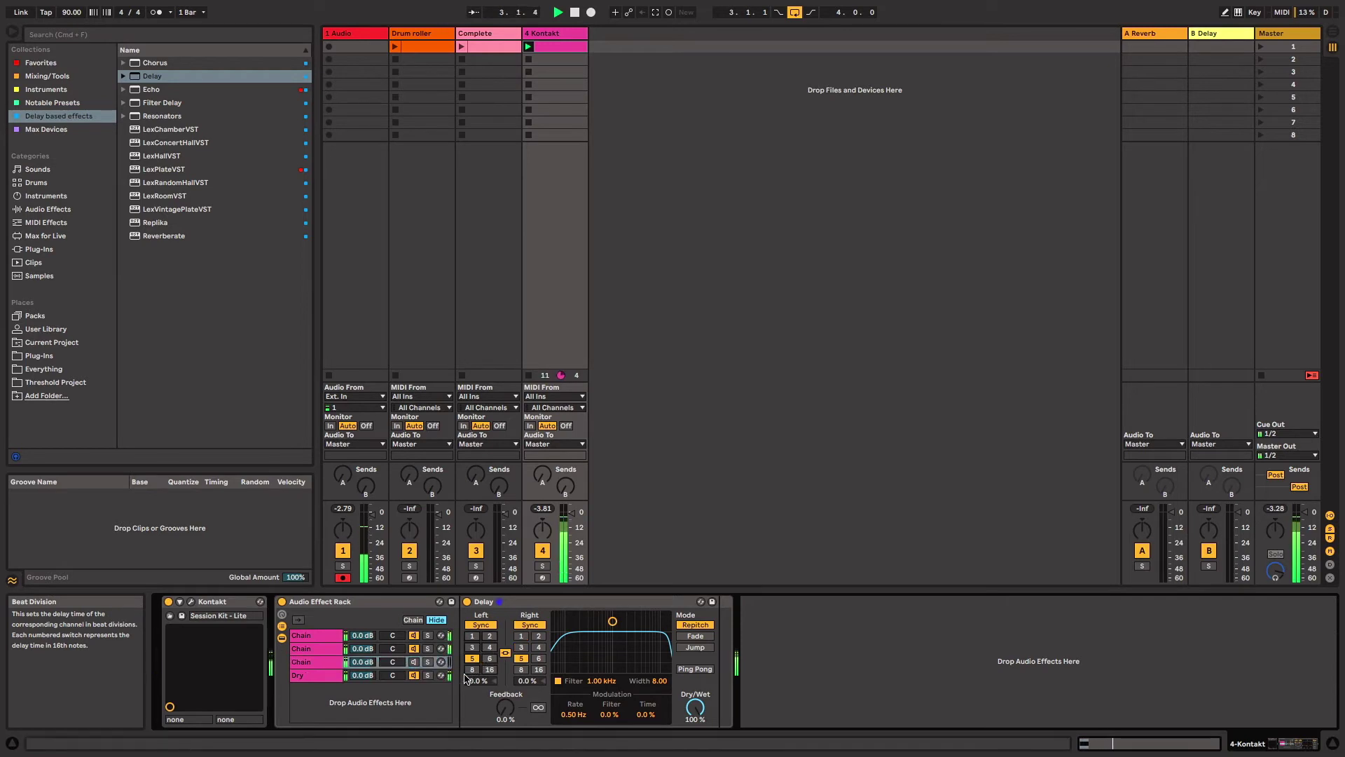
pyautogui.click(414, 662)
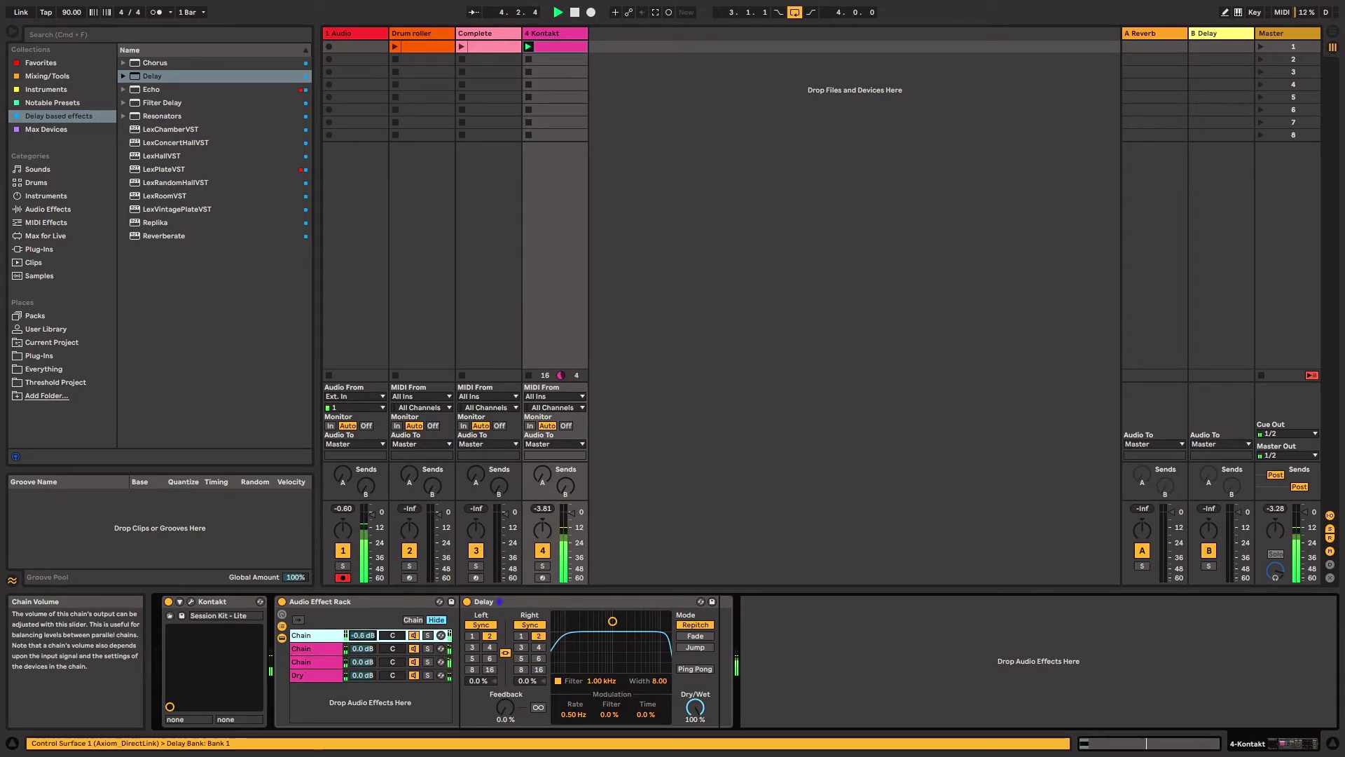
# Set the three delay chains' volumes to -2.7, 2.3 and -5.0 dB, and pan the second to 50L and the third to 50R
pyautogui.moveTo(359, 649); pyautogui.dragTo(358, 665)
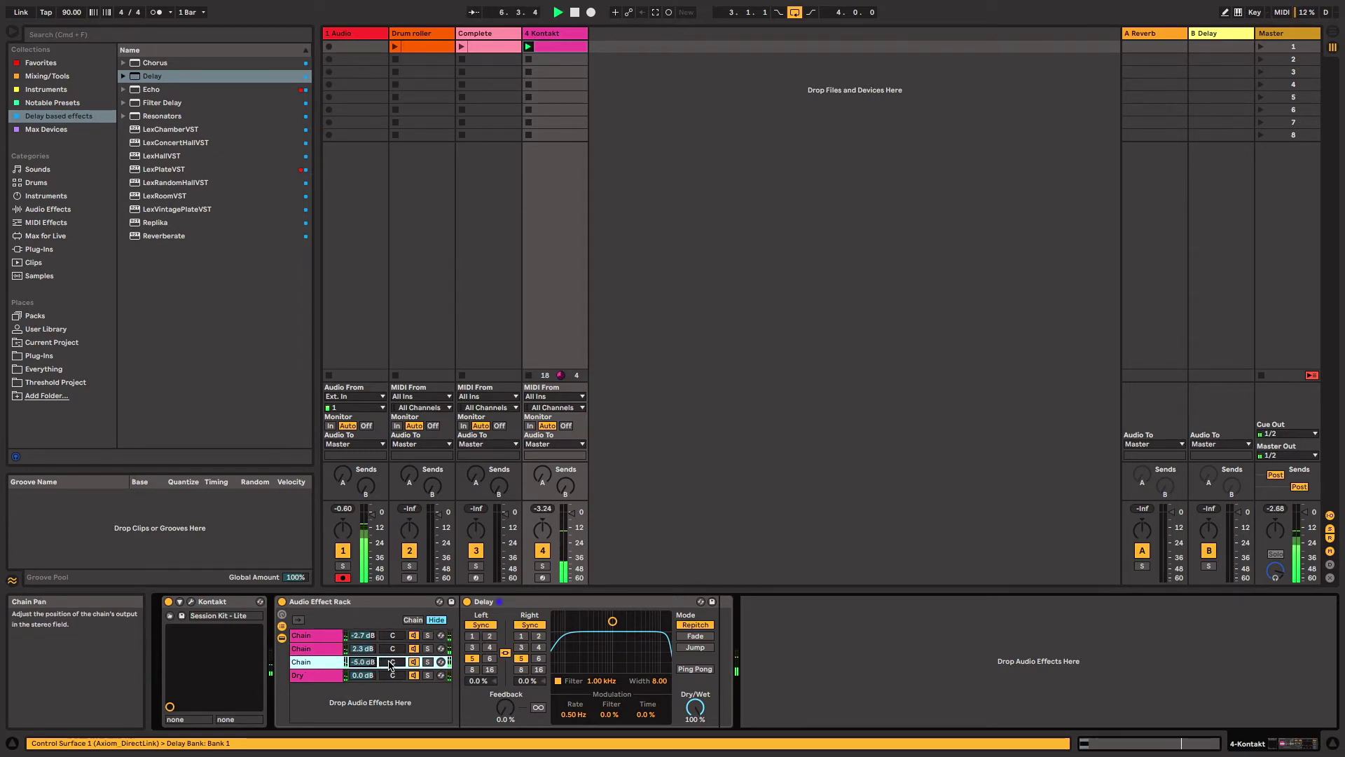
pyautogui.moveTo(390, 661)
pyautogui.mouseDown()
pyautogui.moveTo(390, 631)
pyautogui.moveTo(391, 681)
pyautogui.mouseUp()
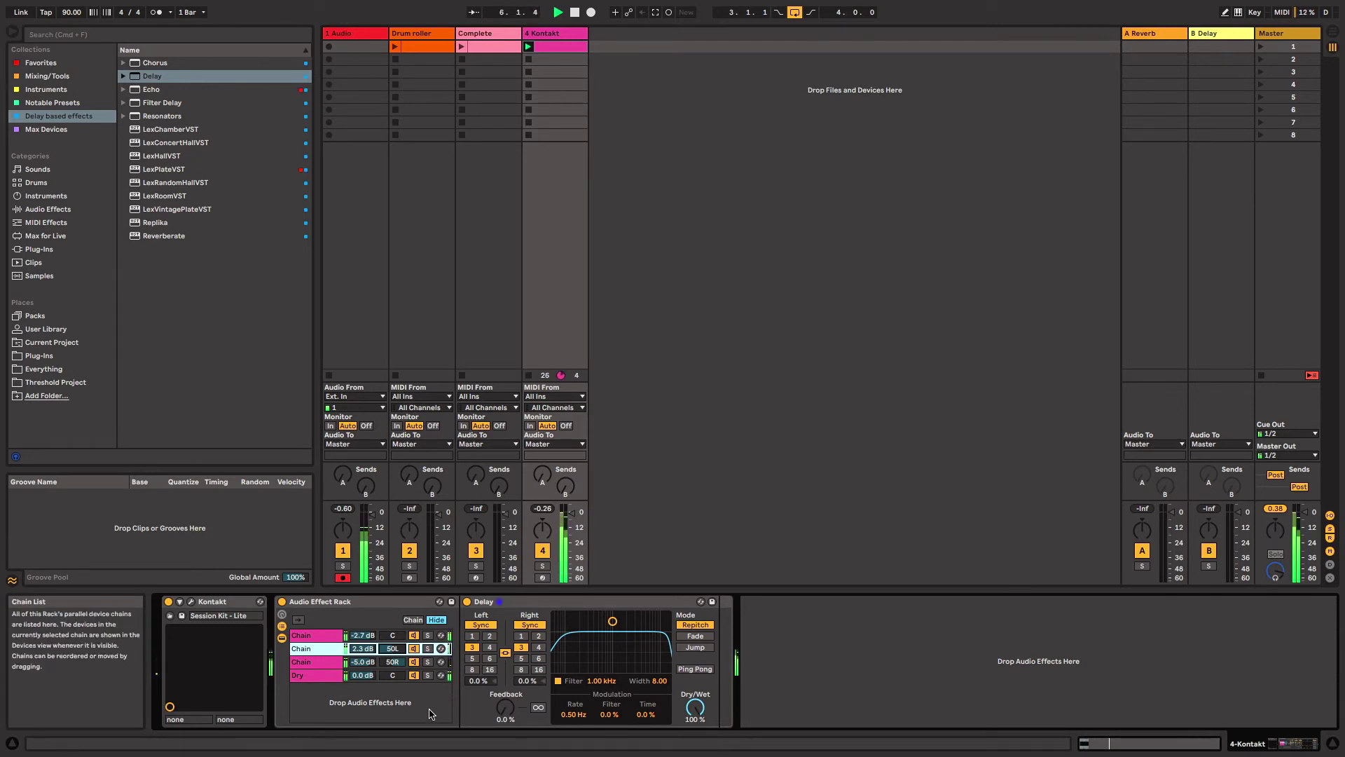
# Examine the Delay settings of the first, second and third chains in turn
pyautogui.click(314, 634)
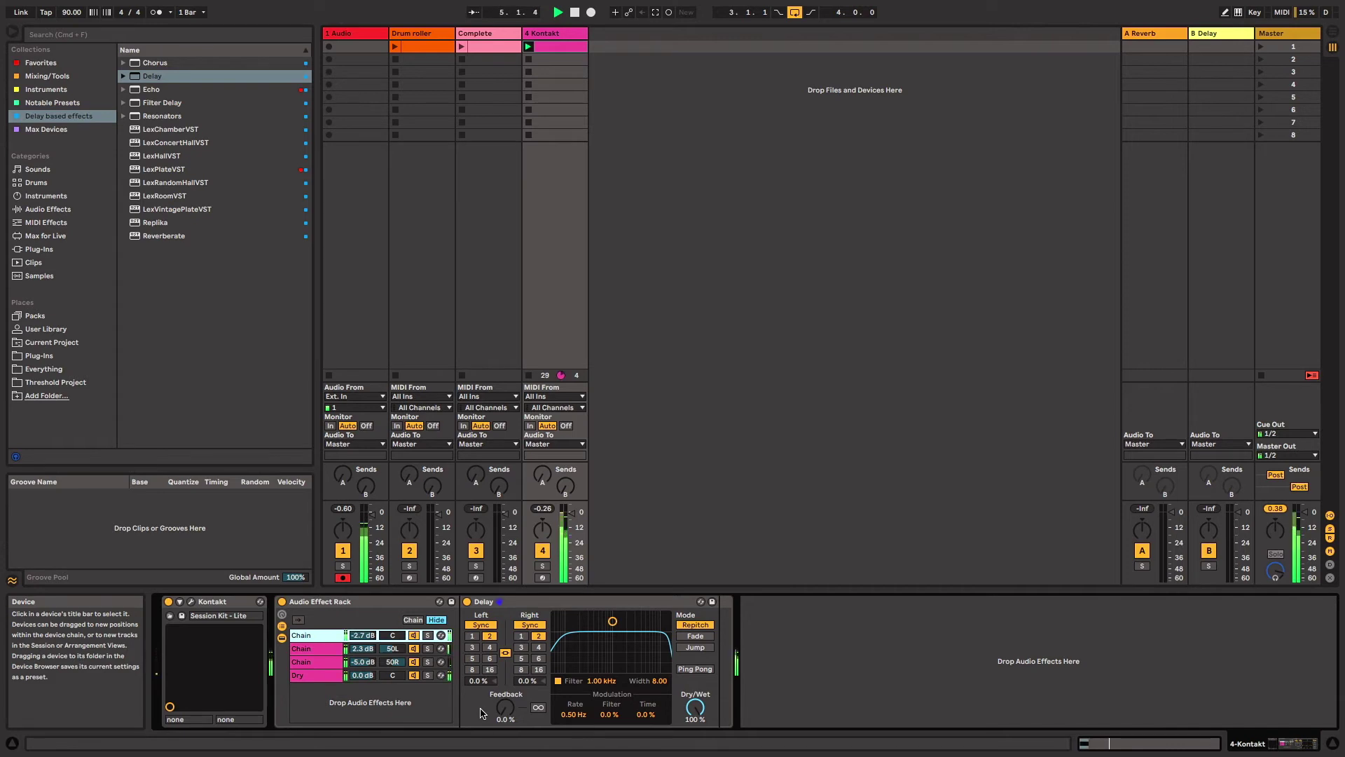
pyautogui.click(327, 650)
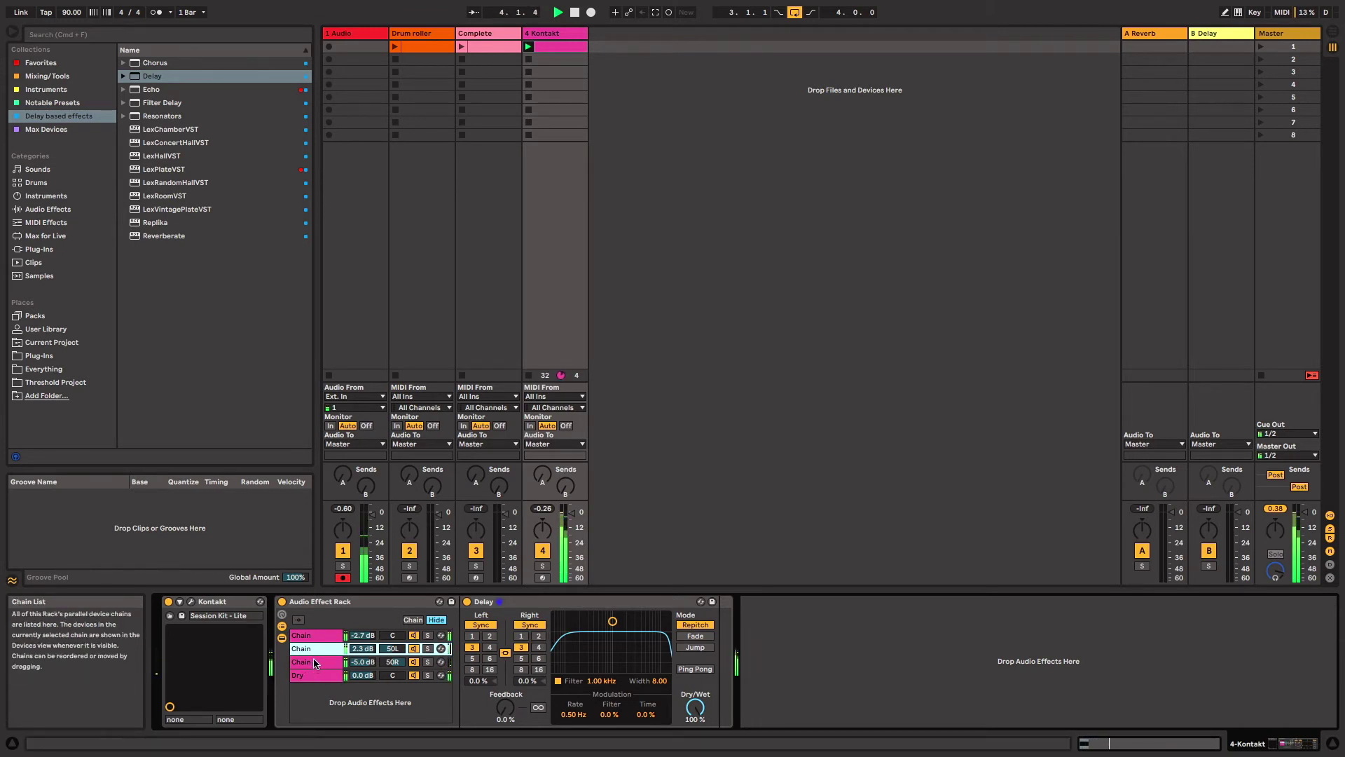
pyautogui.click(313, 664)
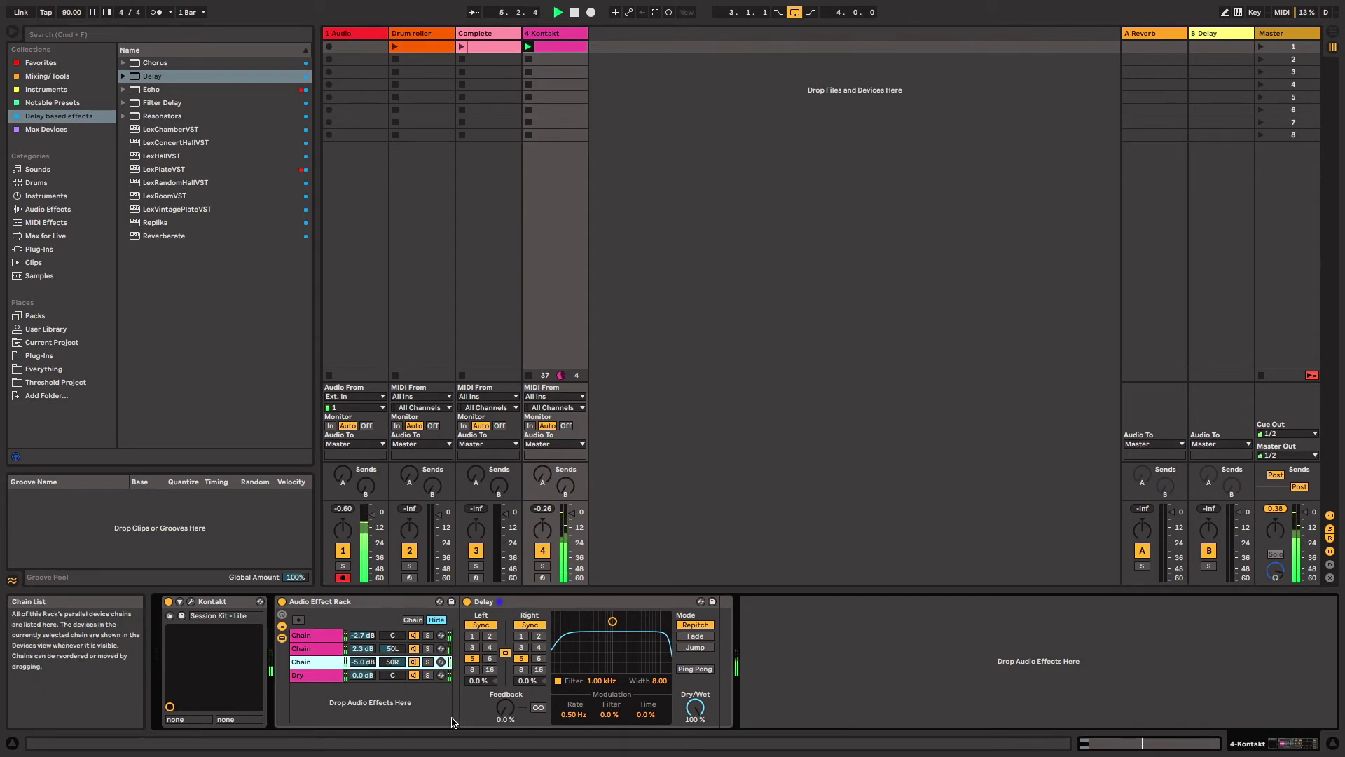
# Stop the 4 Kontakt clip, show the Complete track's Multi tap delay rack and launch that track's clip
pyautogui.click(529, 375)
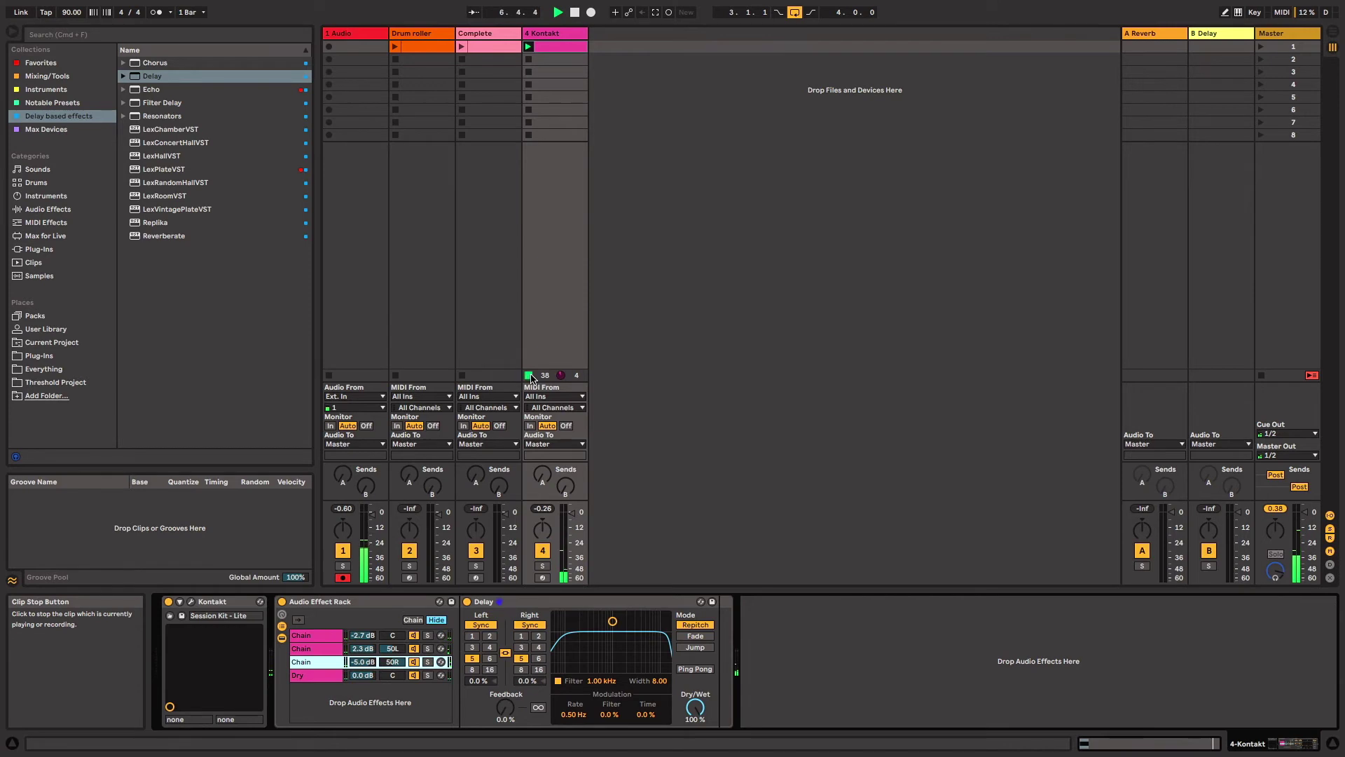
pyautogui.click(474, 35)
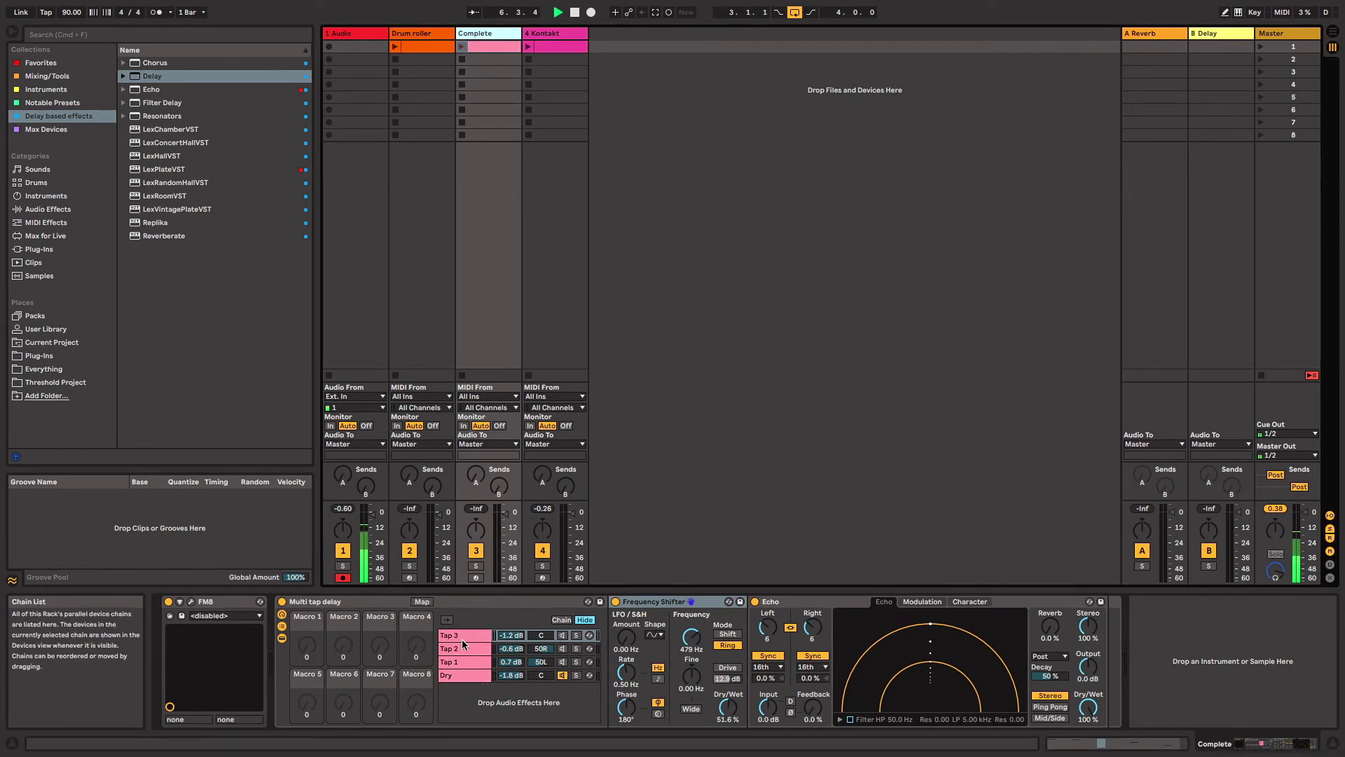
pyautogui.click(449, 606)
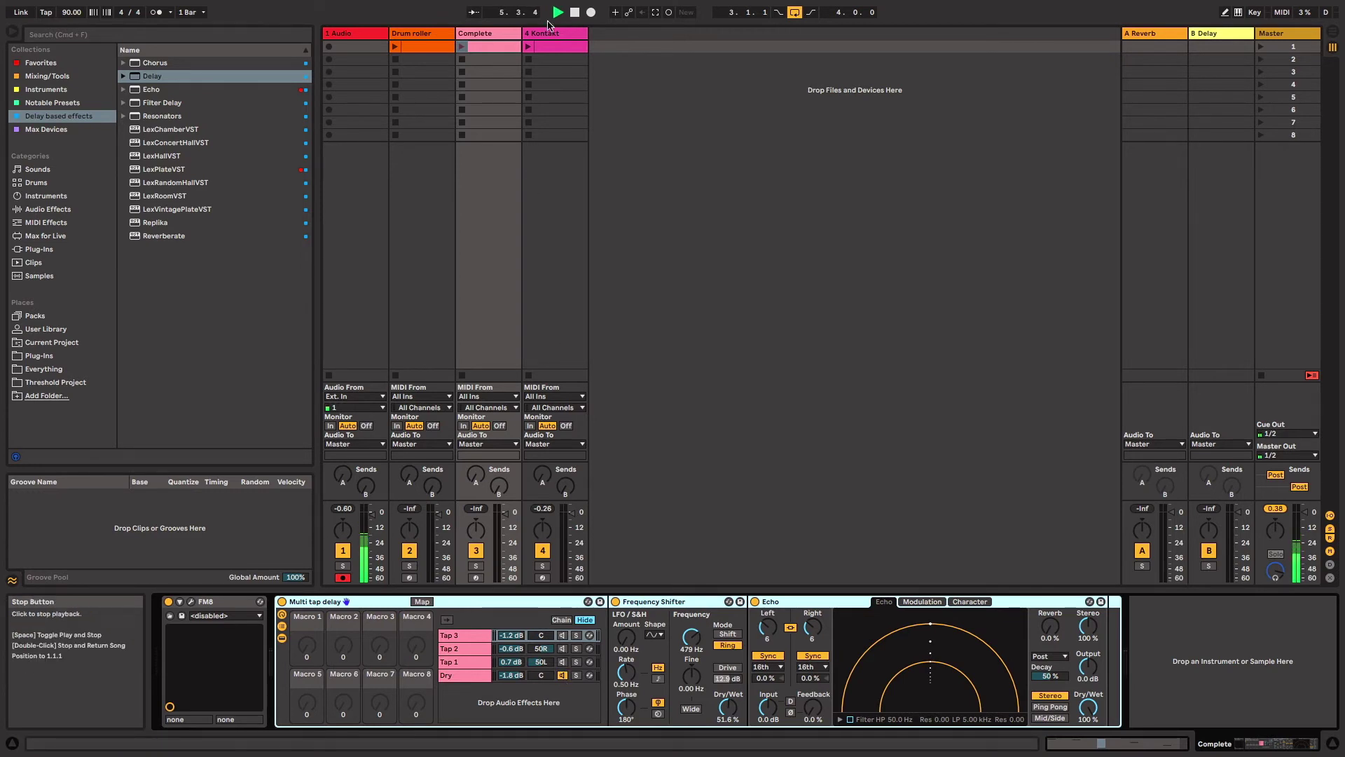
pyautogui.click(464, 47)
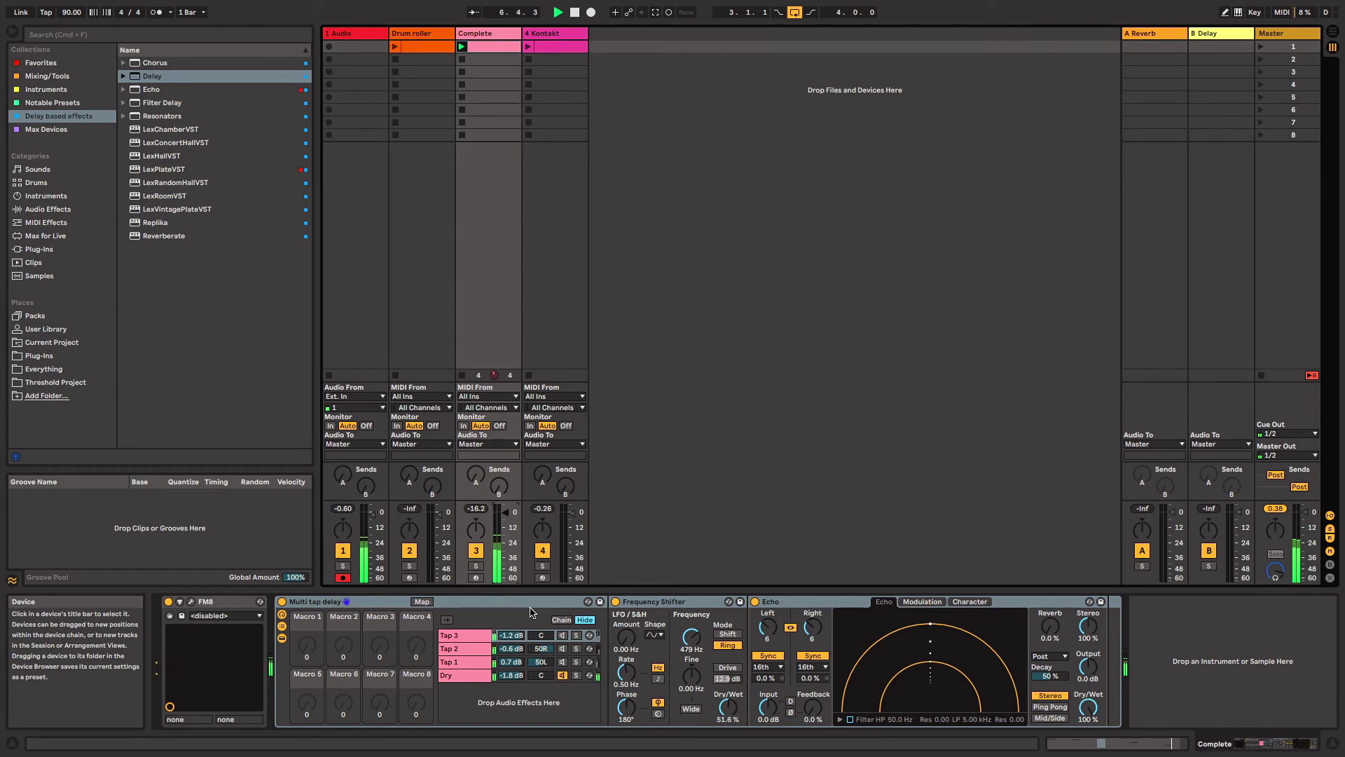
# Activate the Tap 3, Tap 2 and Tap 1 chains of the Multi tap delay rack one after another, examining each chain's devices
pyautogui.click(476, 636)
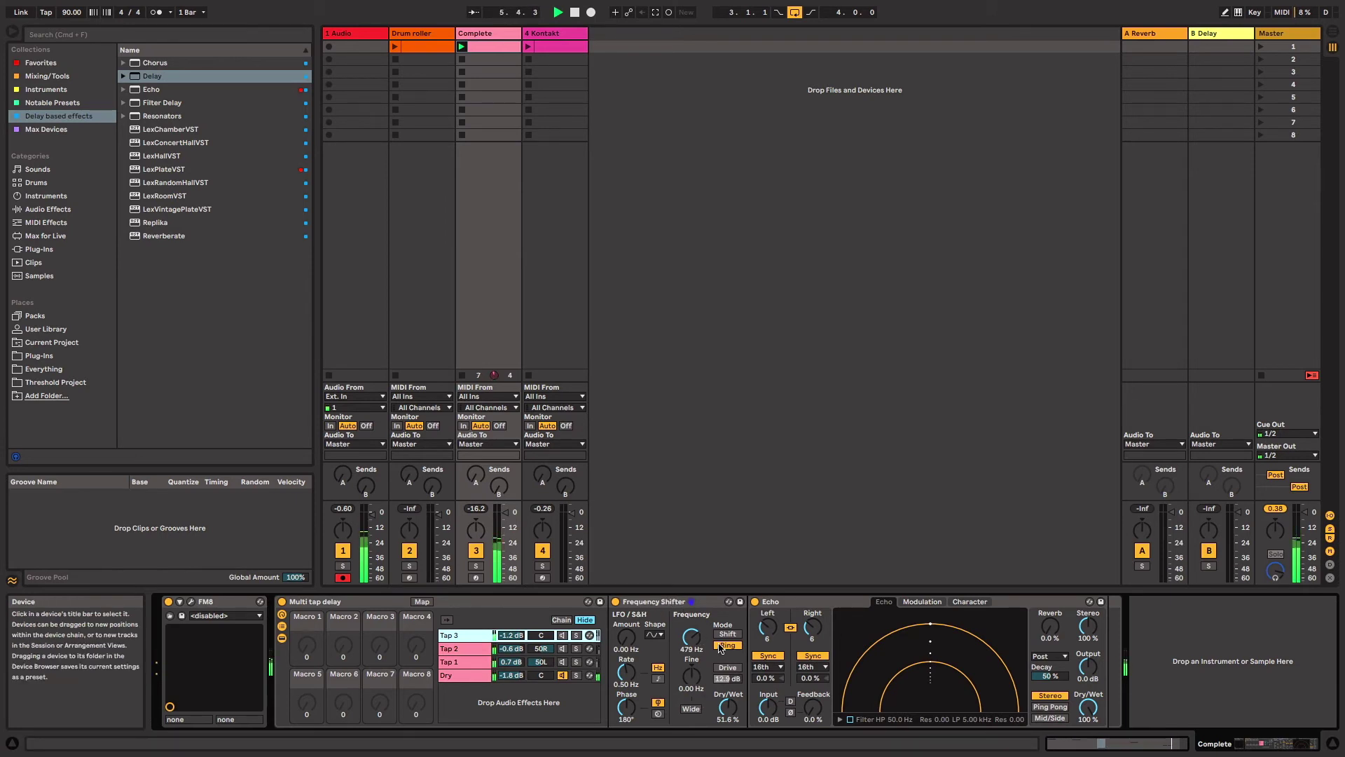
pyautogui.click(561, 636)
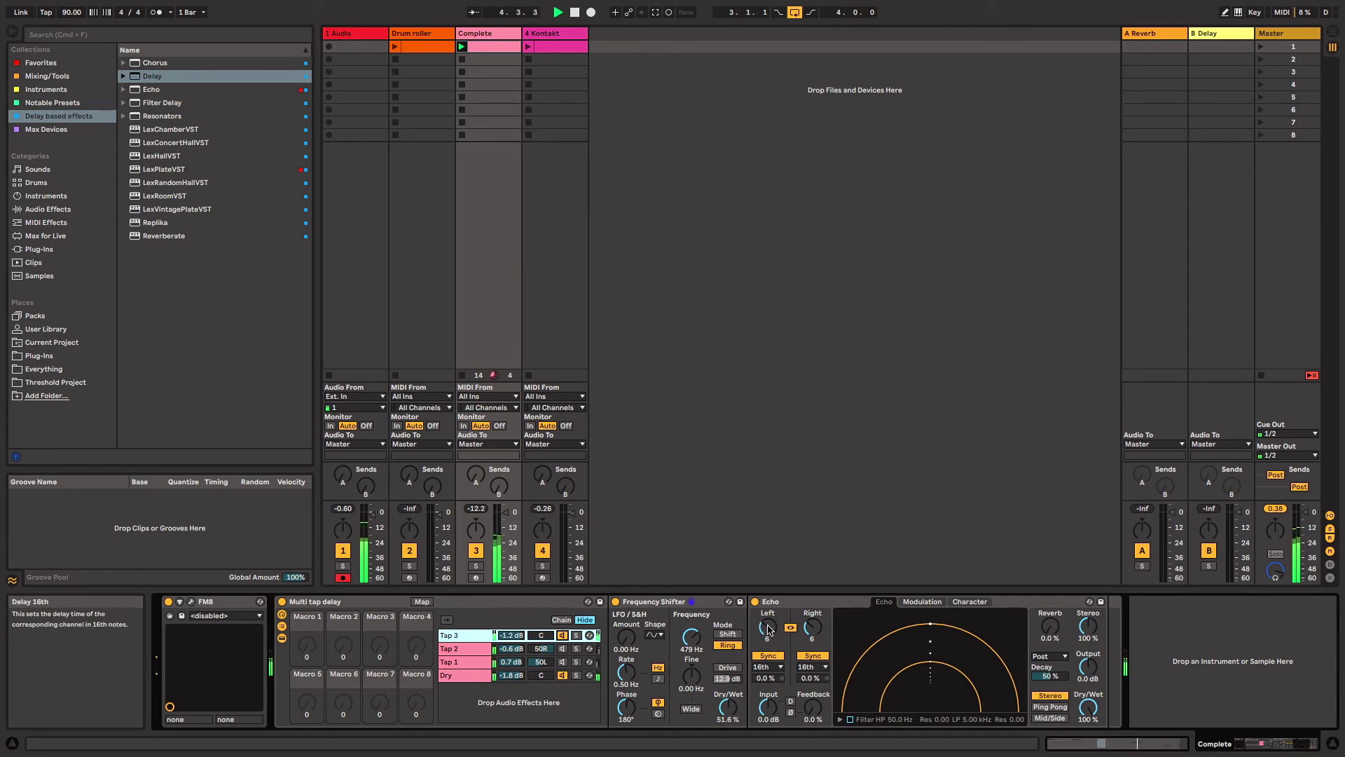
pyautogui.click(464, 649)
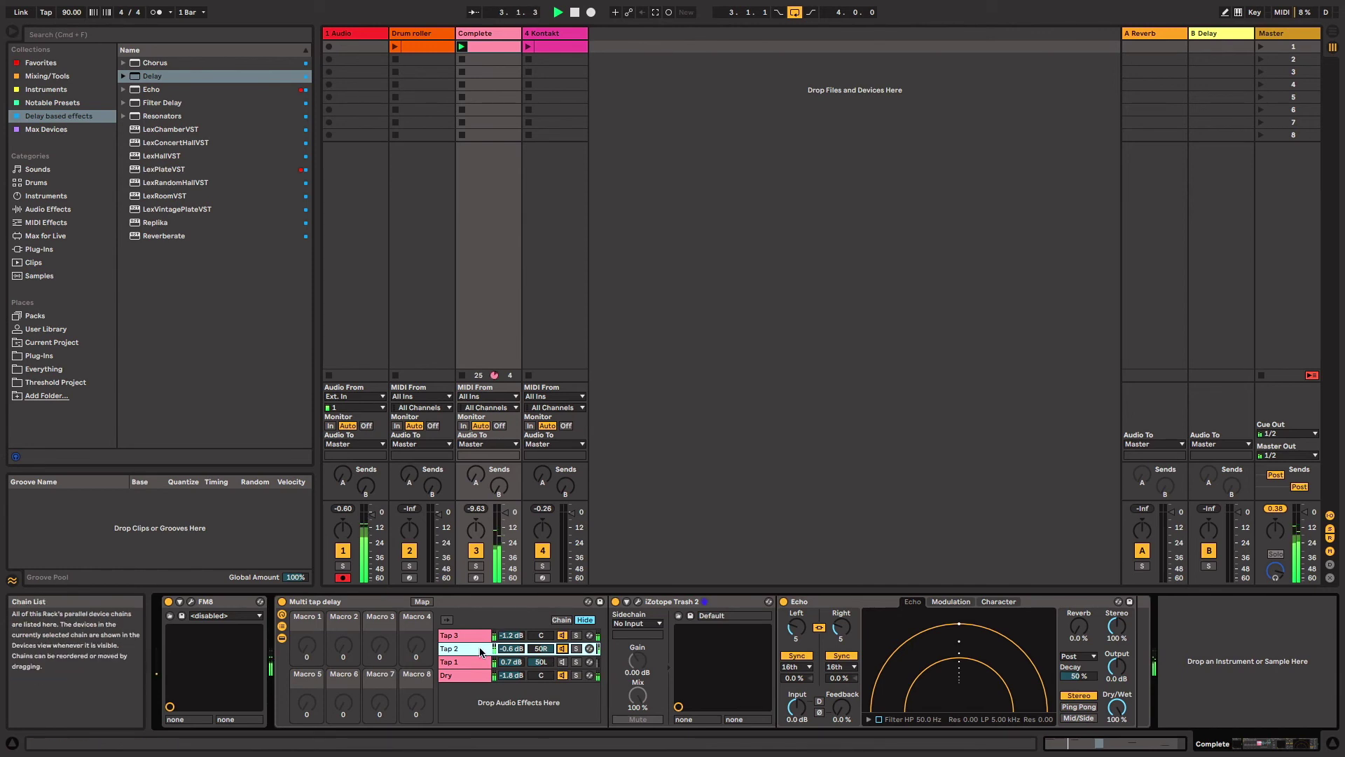
pyautogui.click(468, 666)
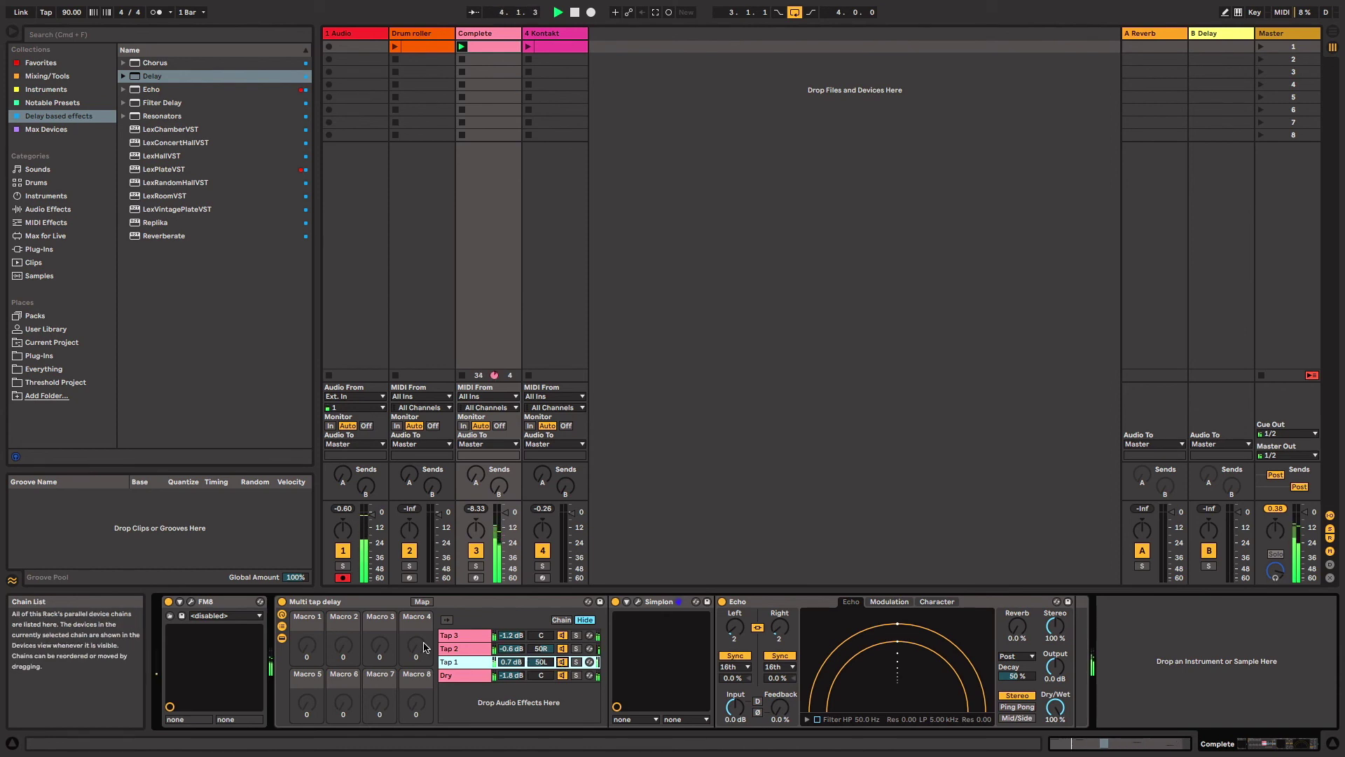
# Compare the sound with the whole Multi tap delay rack bypassed and active
pyautogui.click(282, 602)
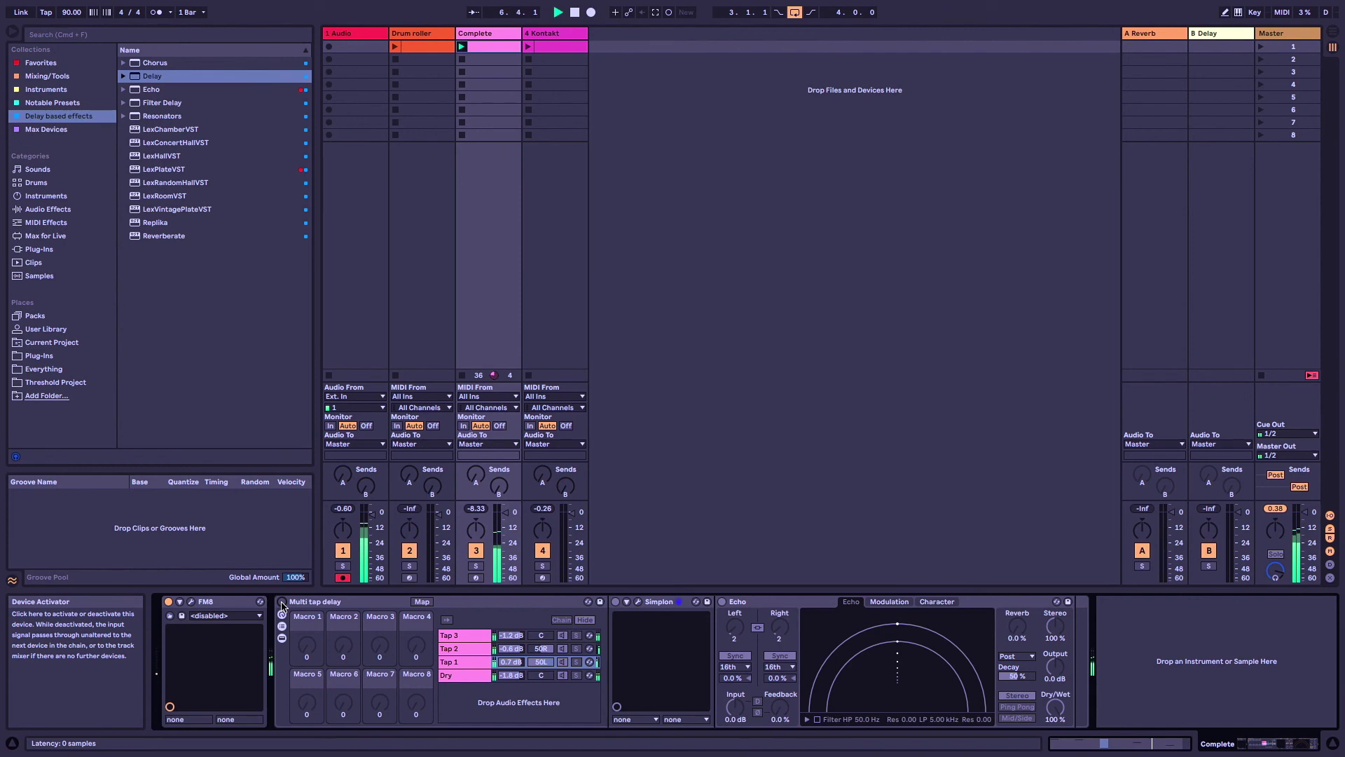
pyautogui.click(282, 604)
pyautogui.click(281, 604)
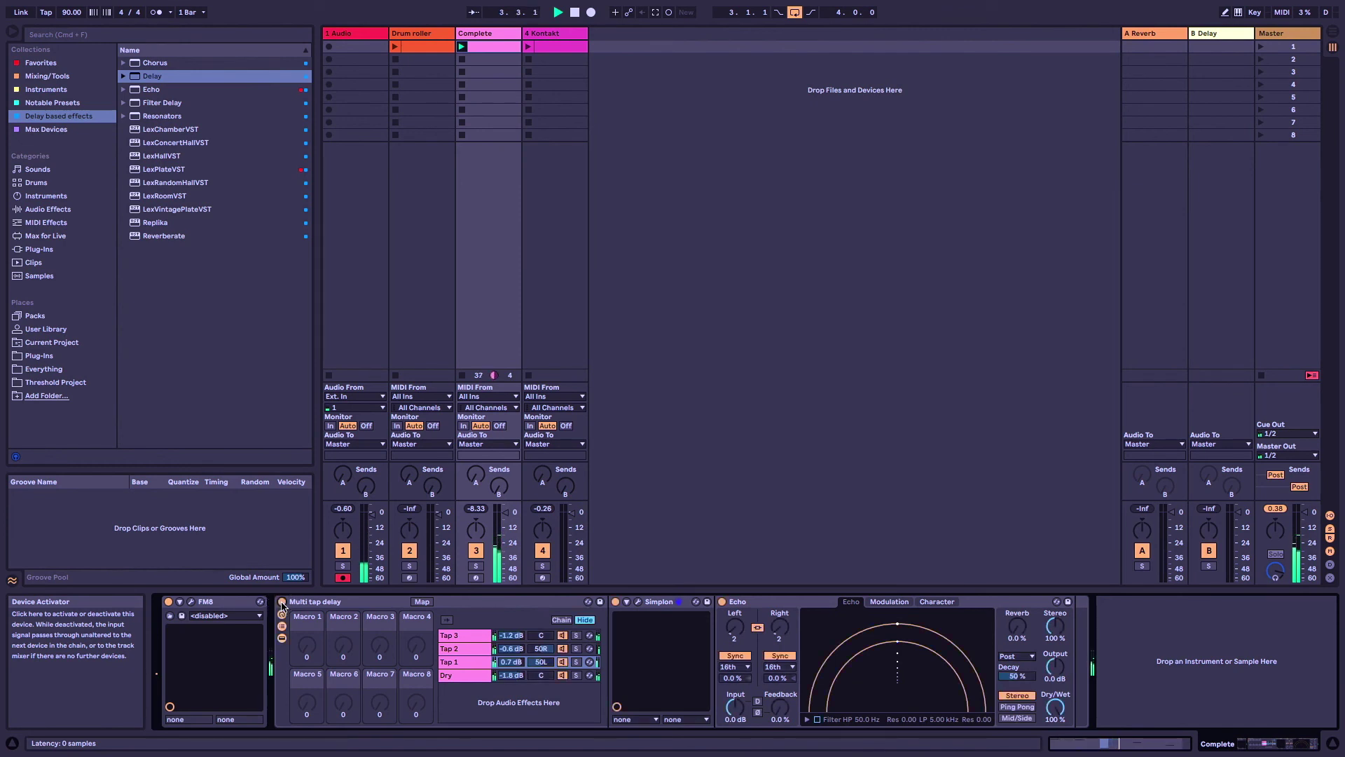